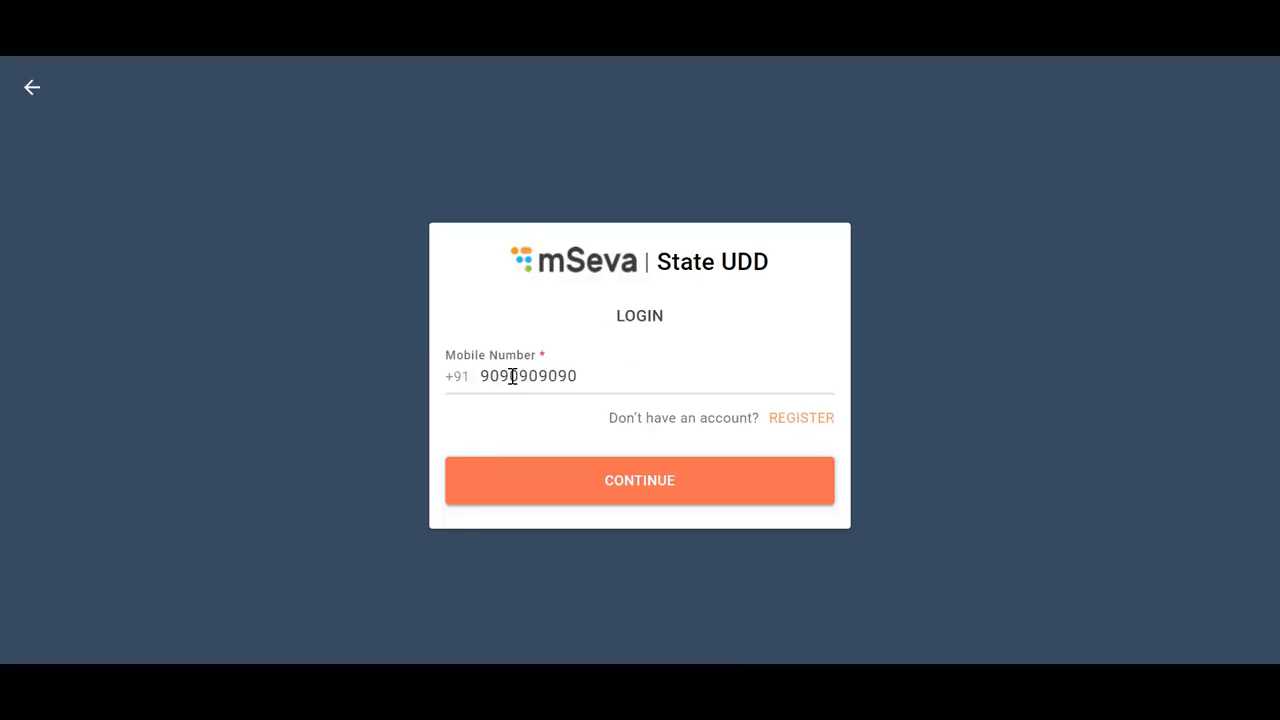
Submit the mobile number and sign in to mSeva with the one-time code
left_click(644, 485)
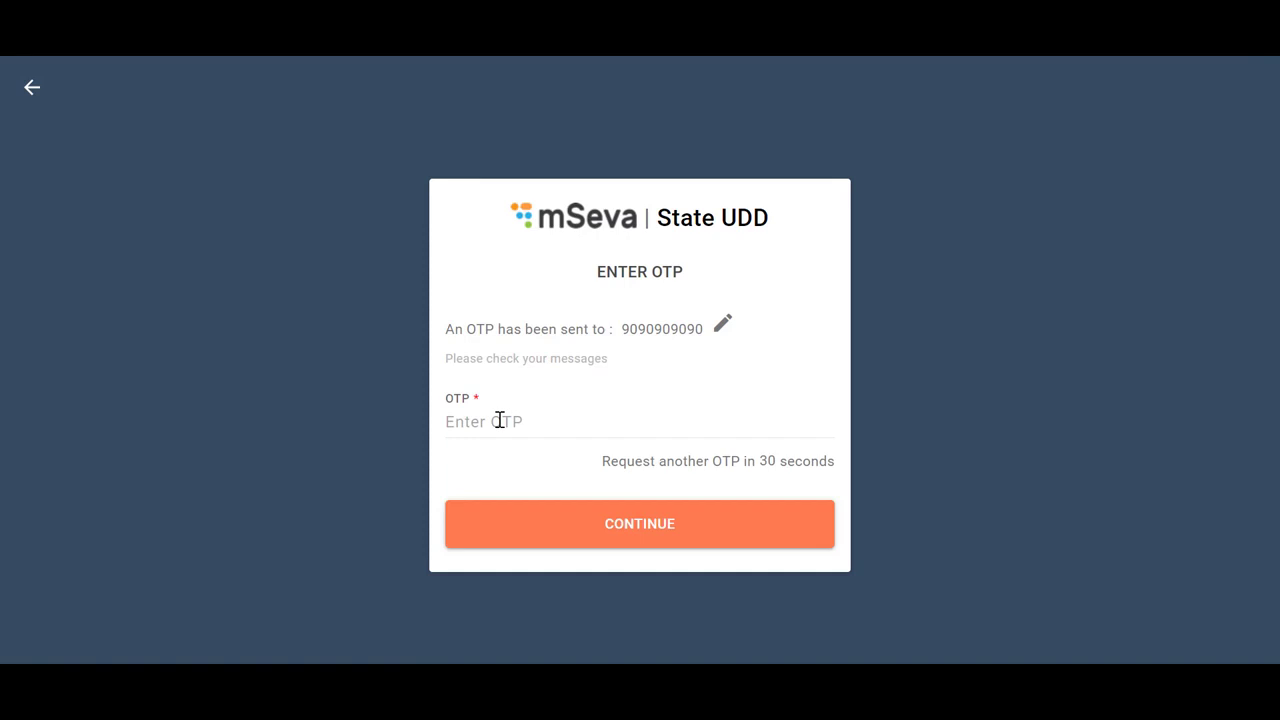
left_click(499, 419)
type("123456")
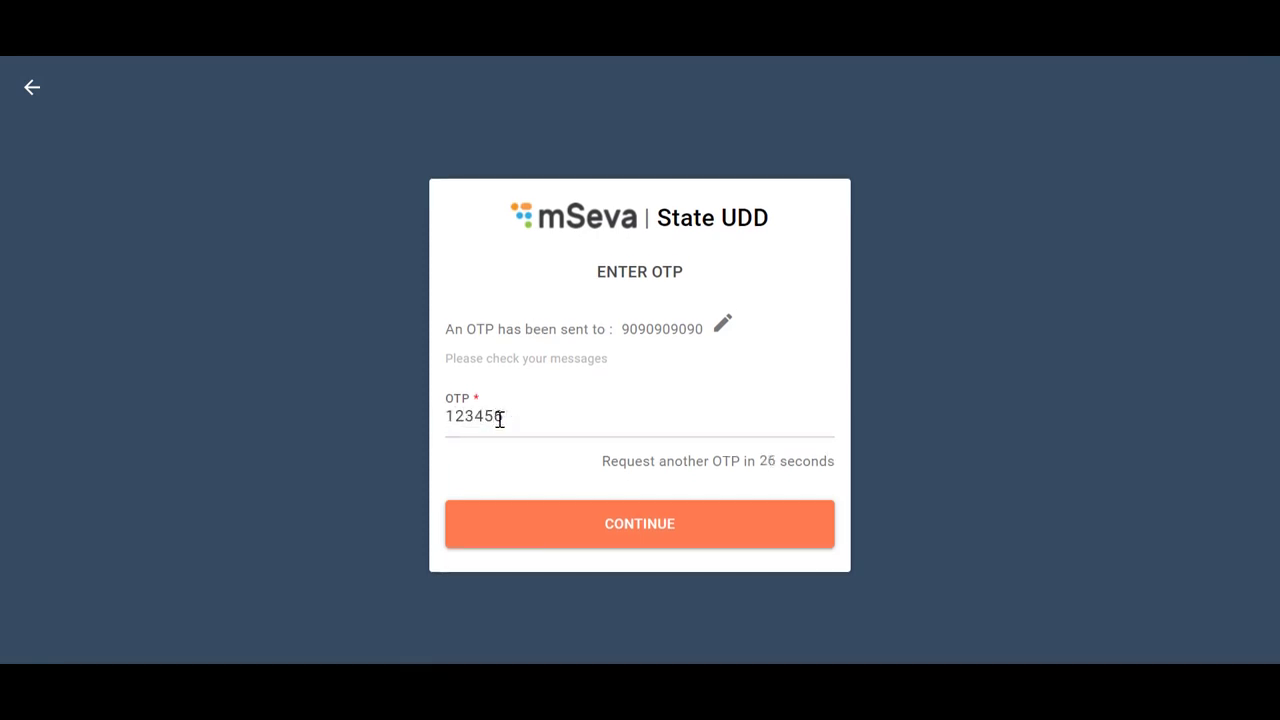
key("Return")
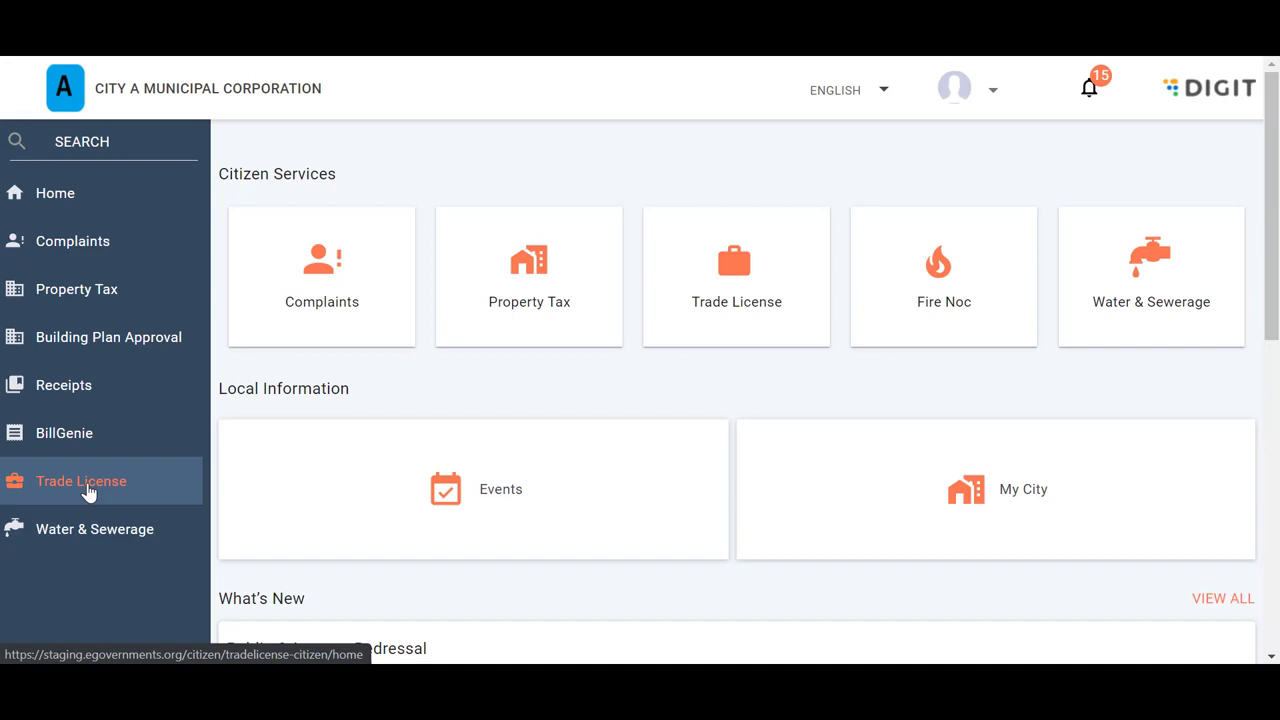
Start a new trade license application with City A as the application city
left_click(88, 490)
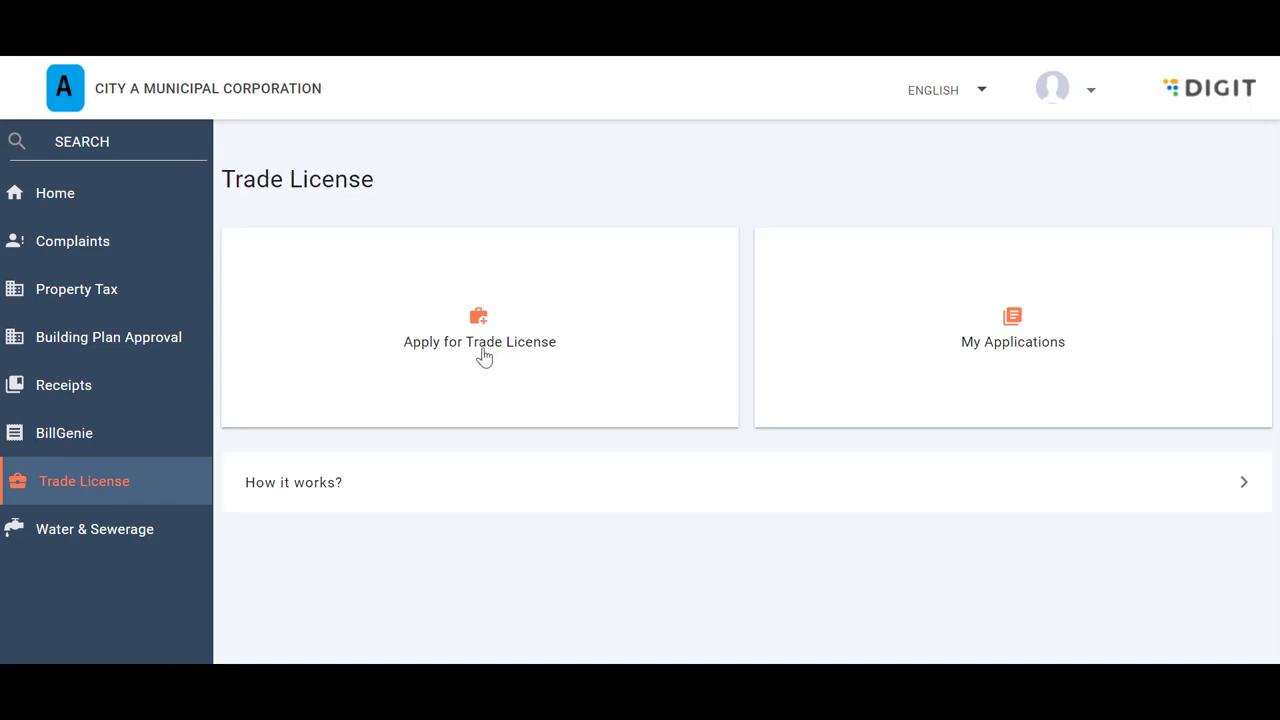
left_click(484, 356)
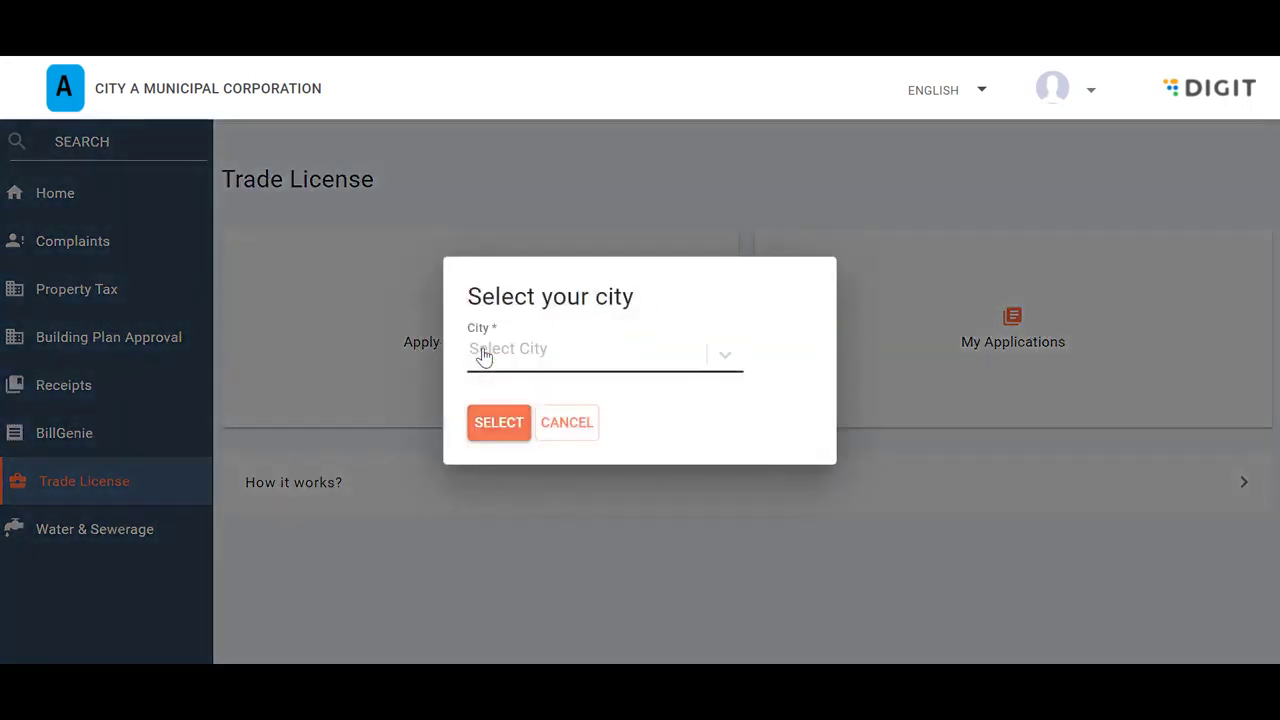
left_click(714, 366)
left_click(522, 306)
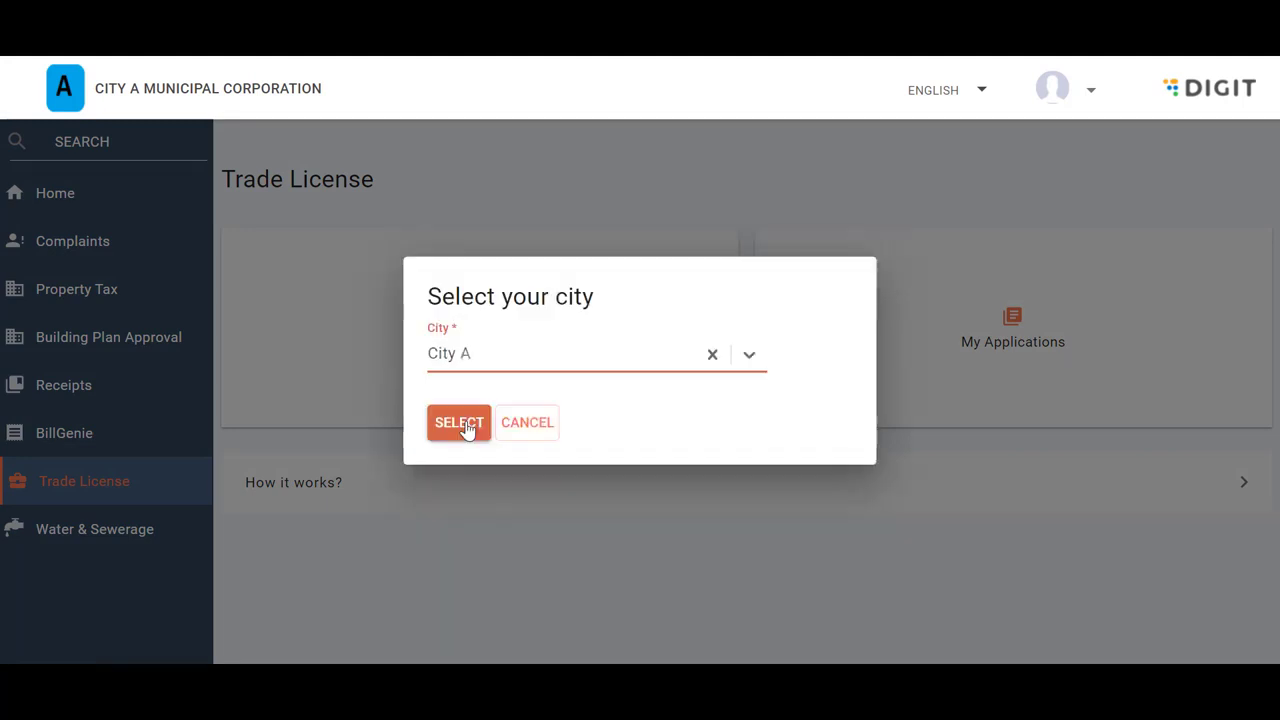
left_click(465, 428)
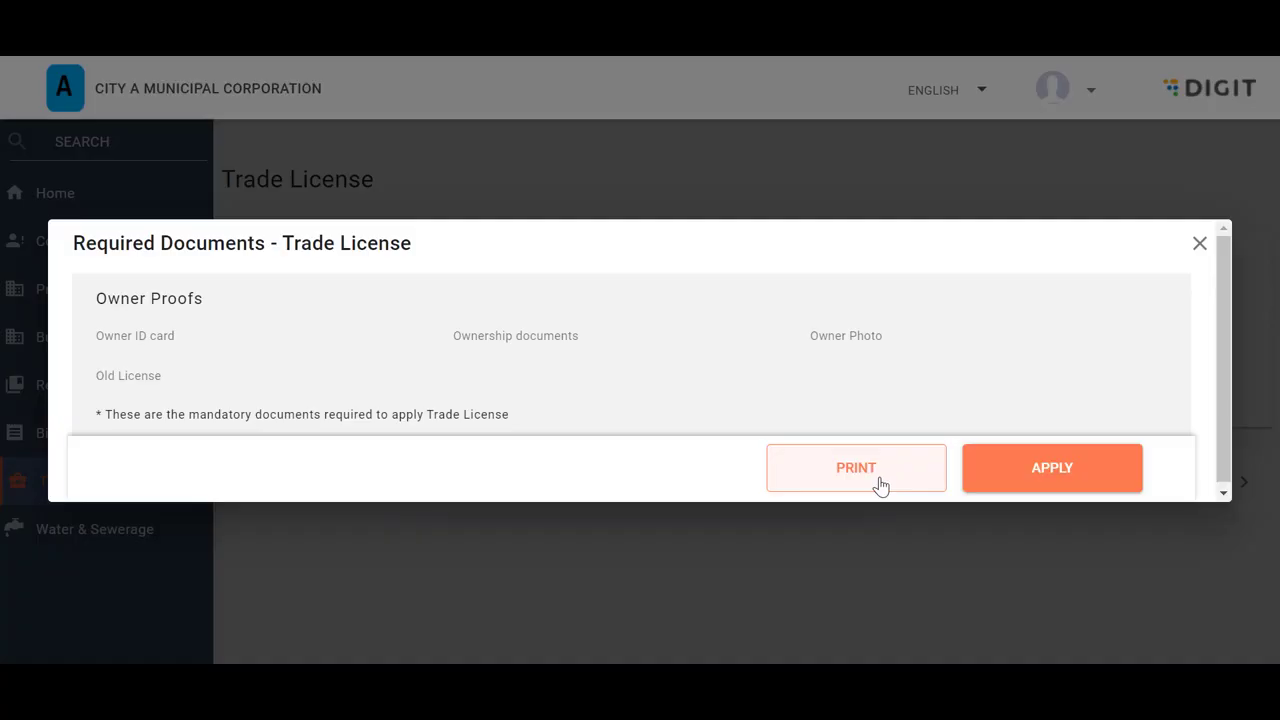
Accept the Required Documents list and look through the empty Trade Details form
left_click(1043, 481)
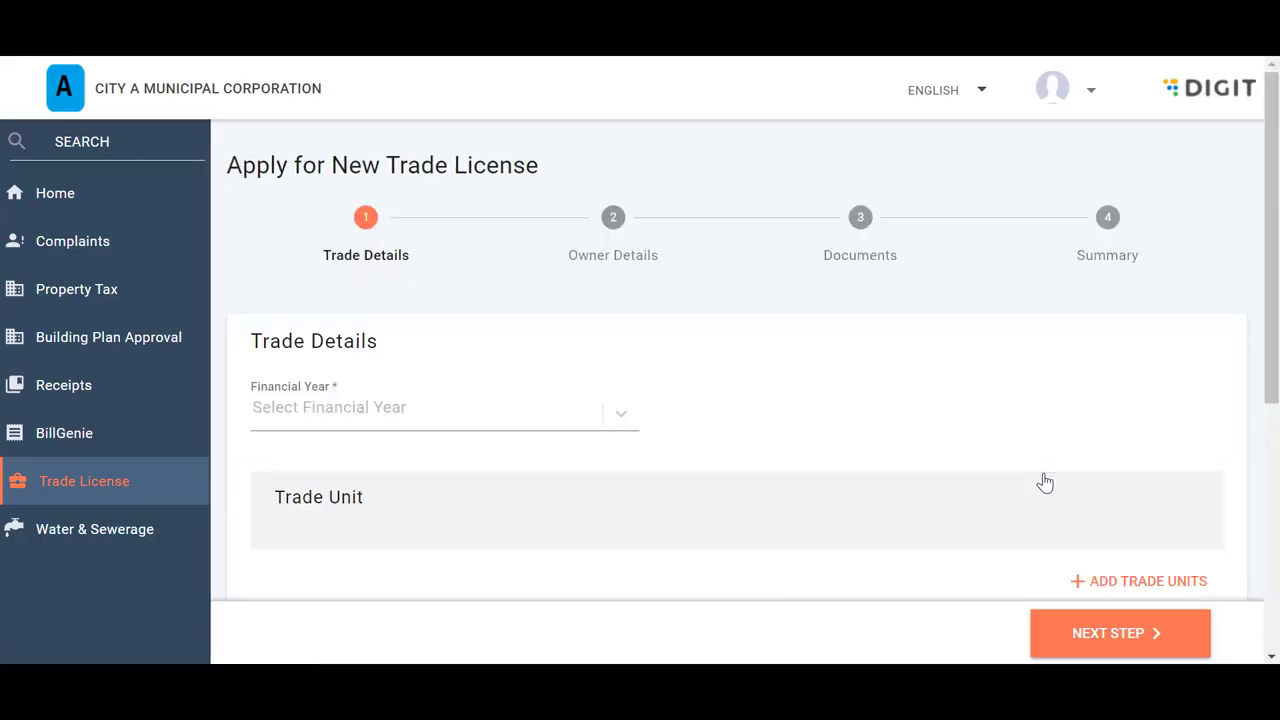
scroll(829, 432, "down", 2)
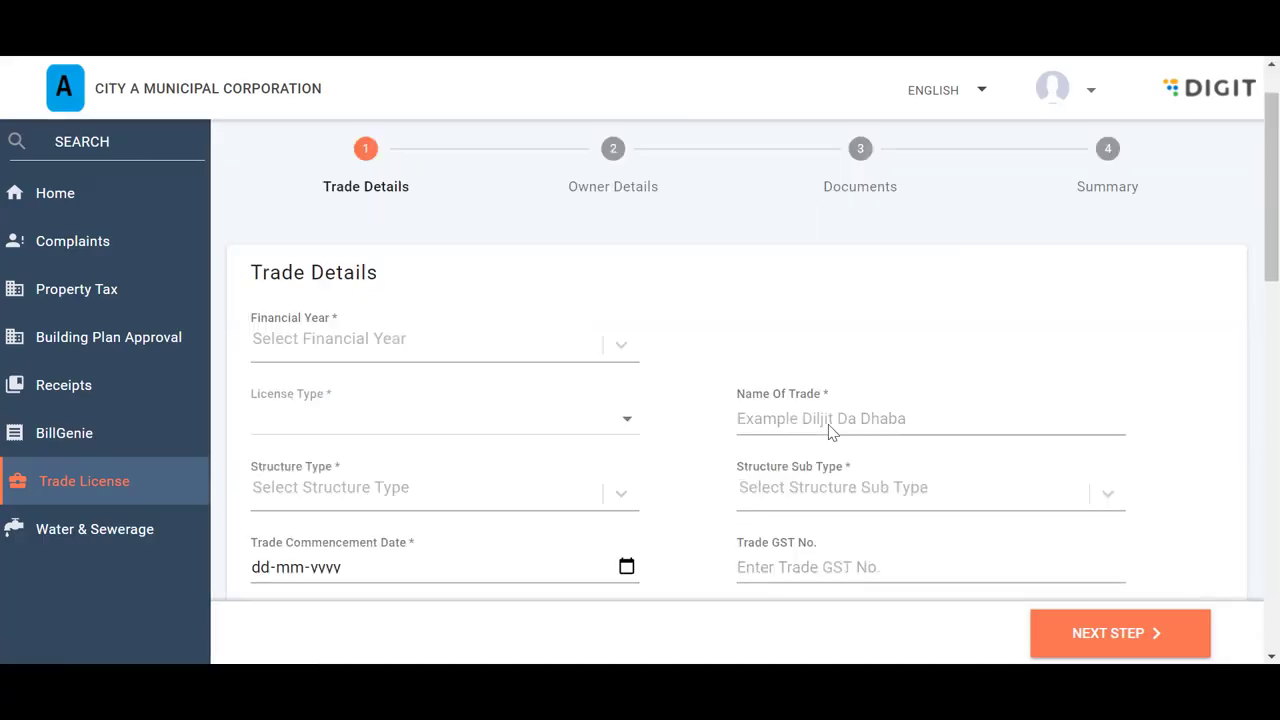
scroll(829, 349, "up", 2)
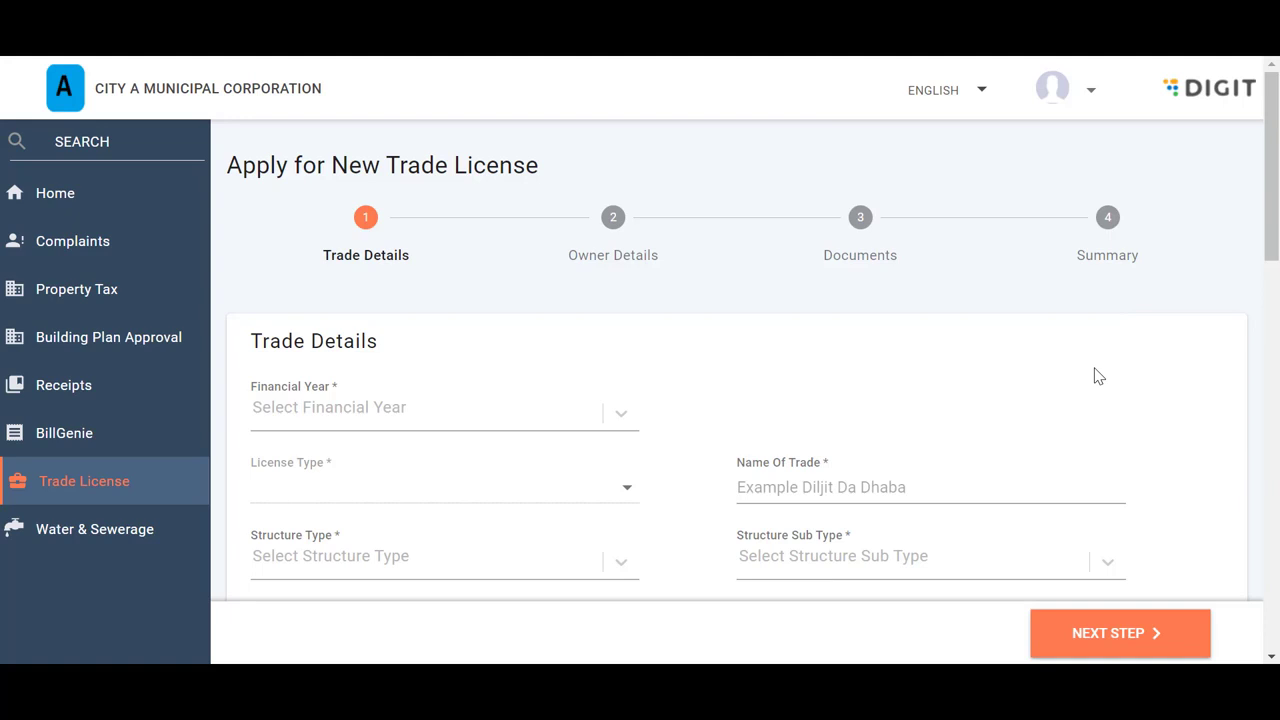
scroll(1098, 376, "down", 5)
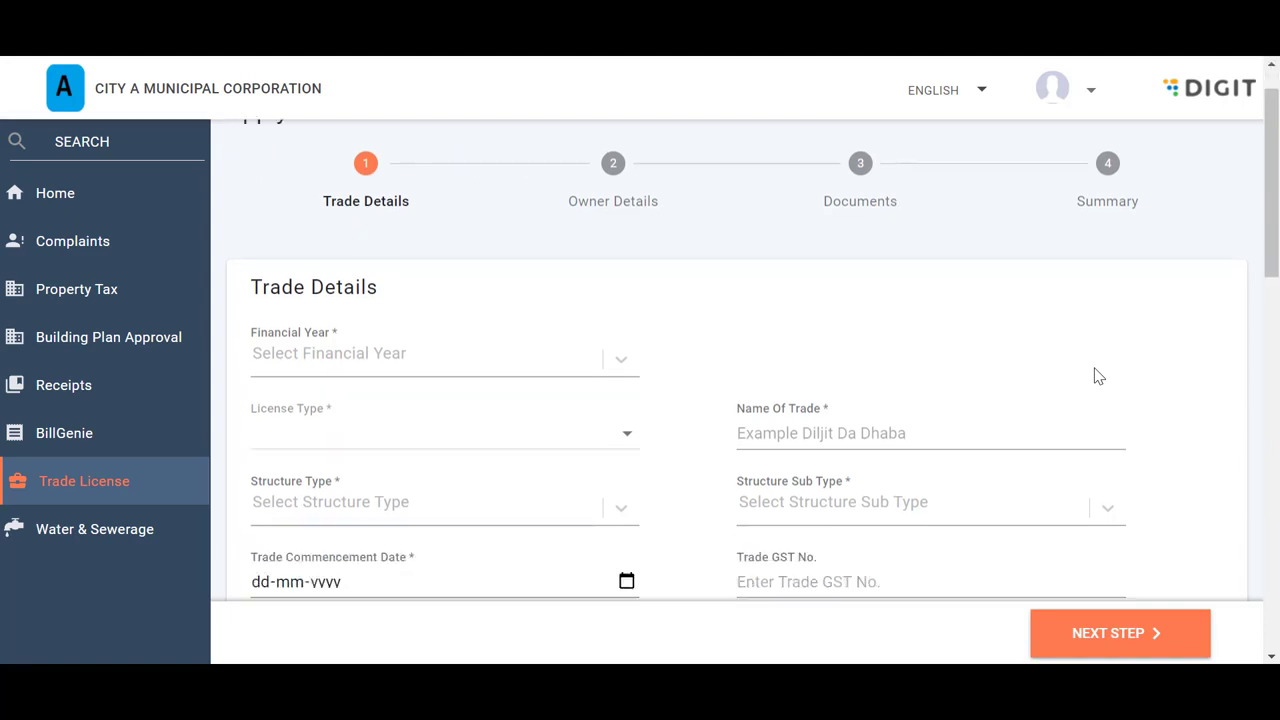
scroll(1098, 376, "down", 7)
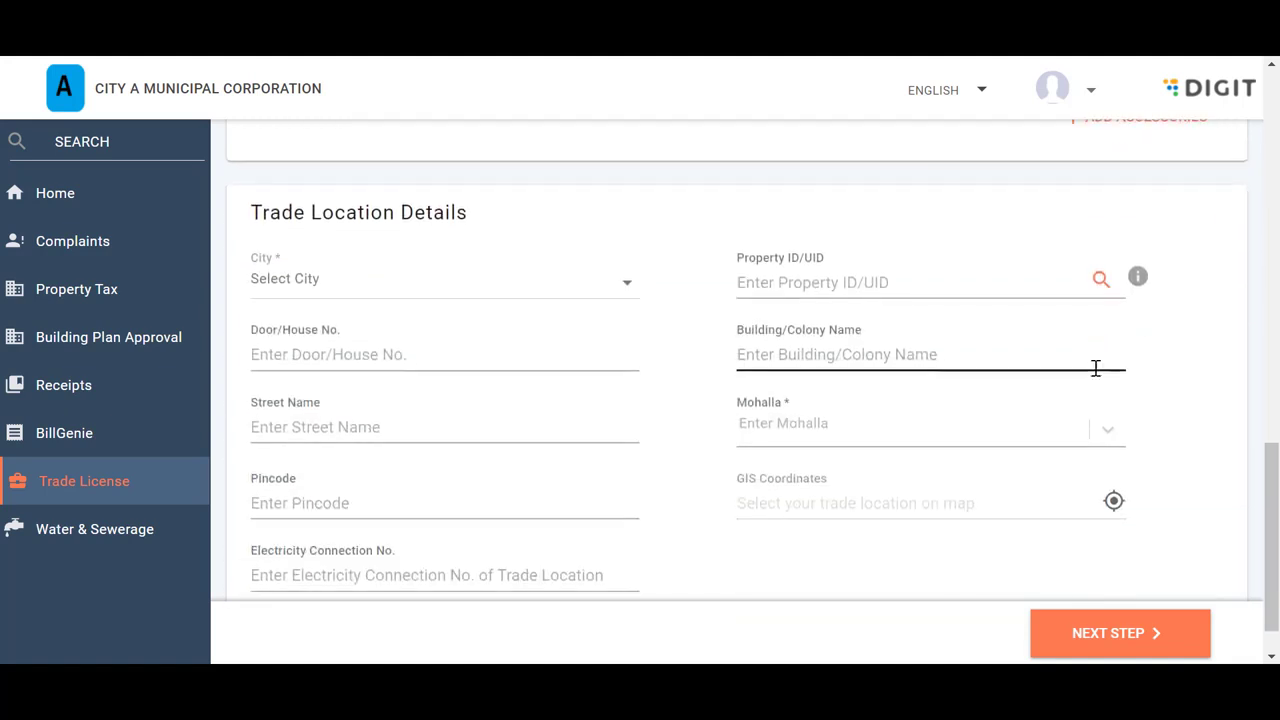
scroll(1098, 376, "down", 1)
scroll(1098, 376, "up", 5)
scroll(1098, 376, "up", 10)
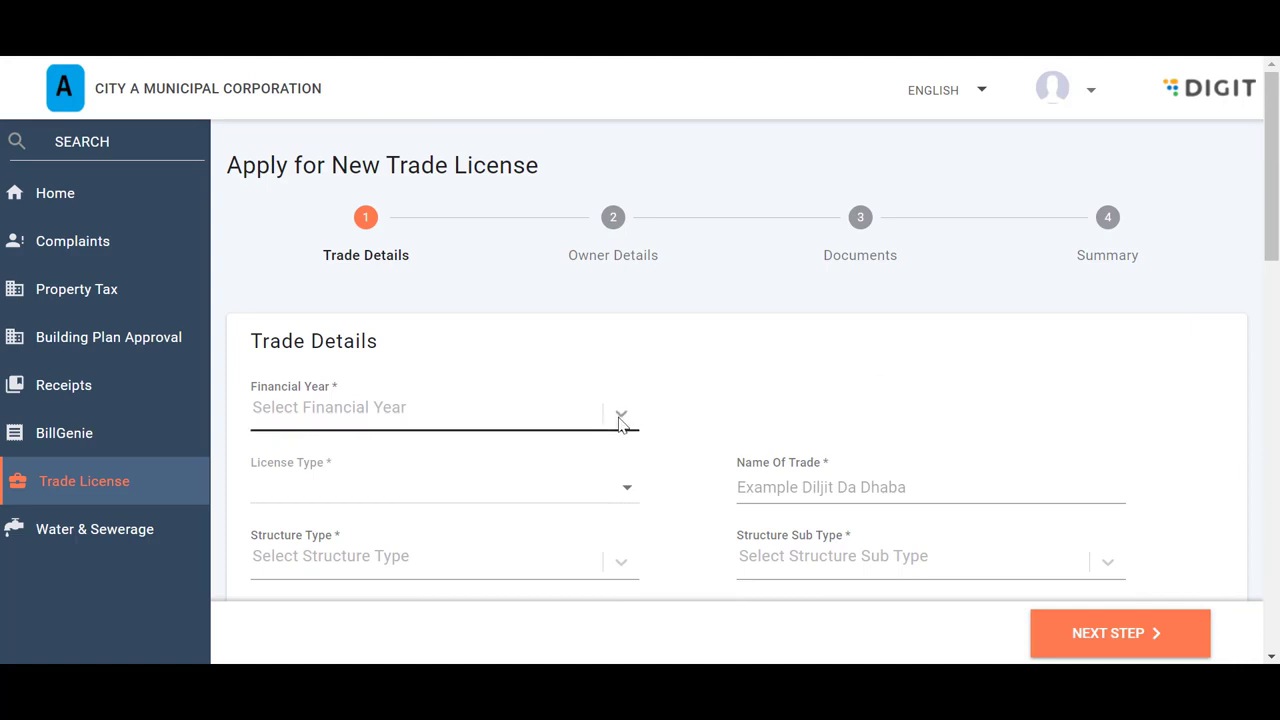
Choose financial year 2020-21 and enter the trade name 'Singh Mobile'
left_click(620, 418)
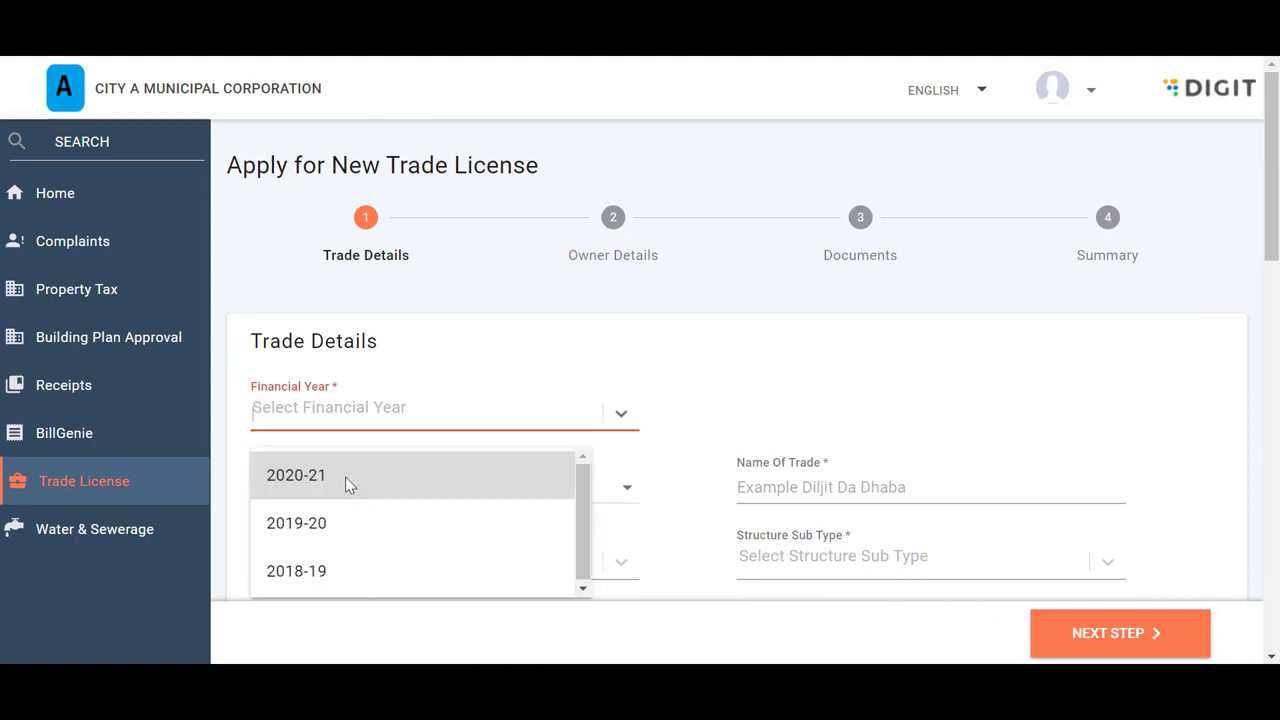
left_click(295, 486)
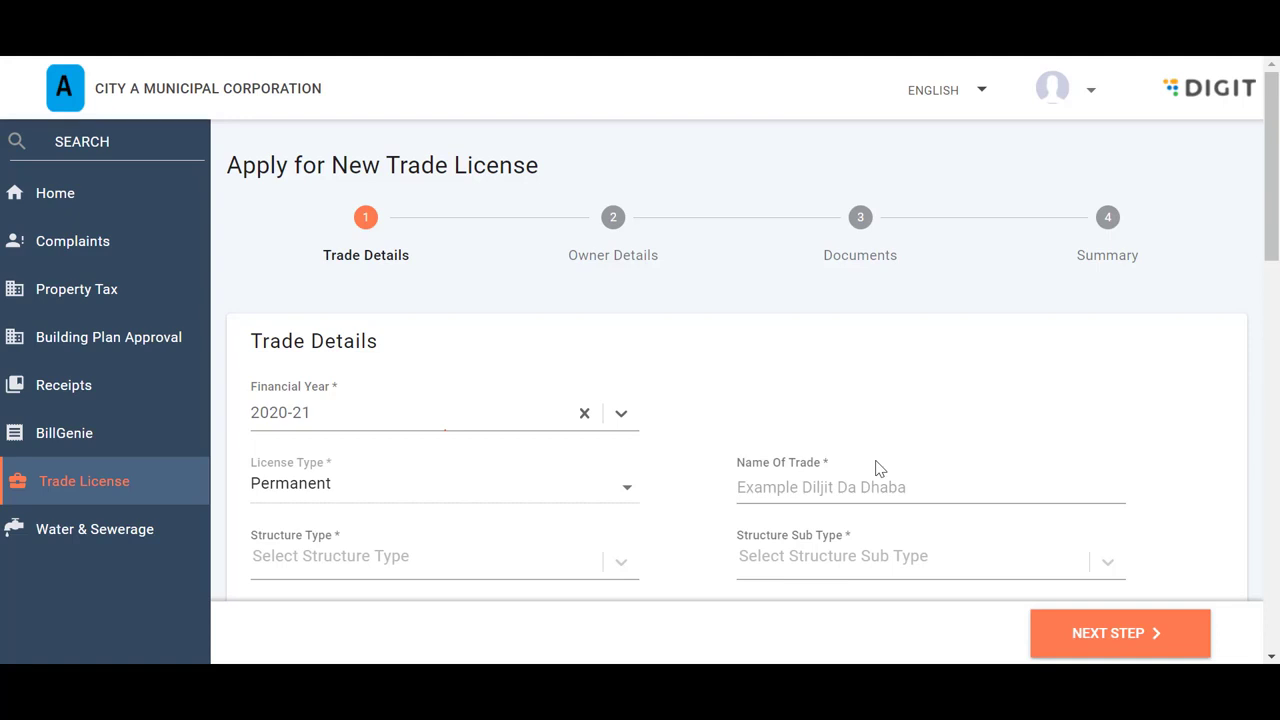
scroll(876, 468, "down", 1)
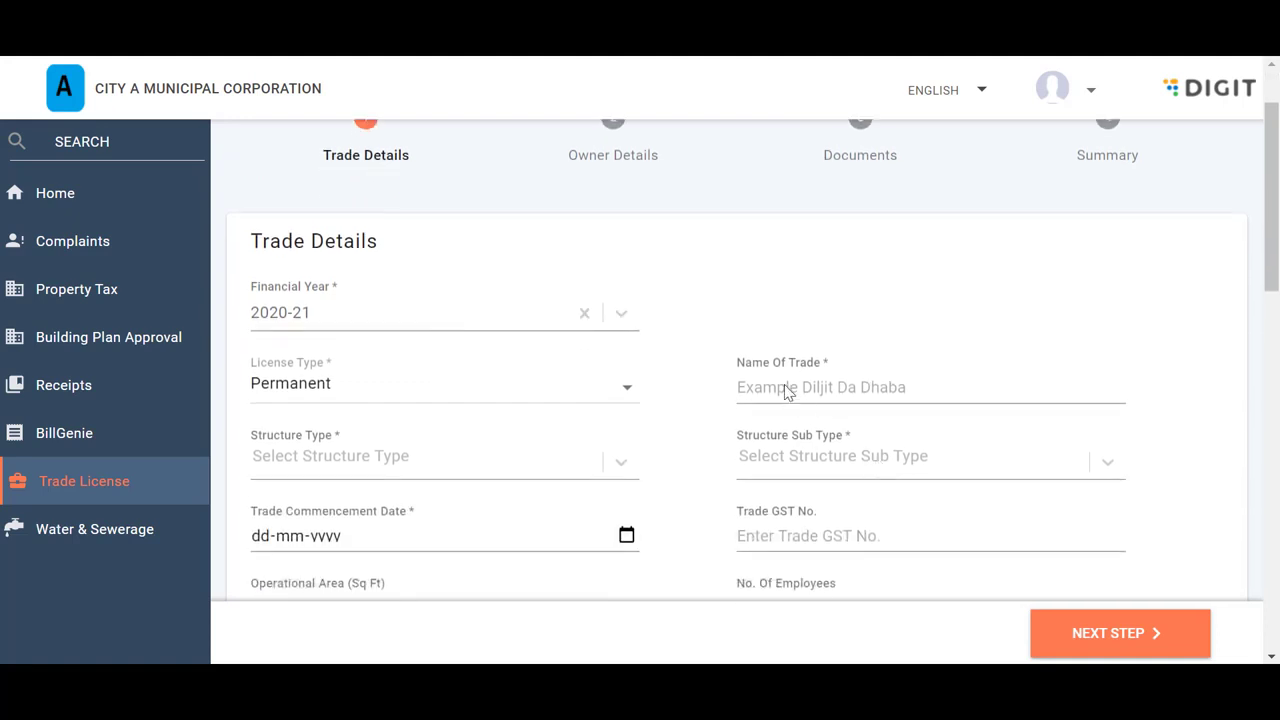
left_click(786, 387)
type("S")
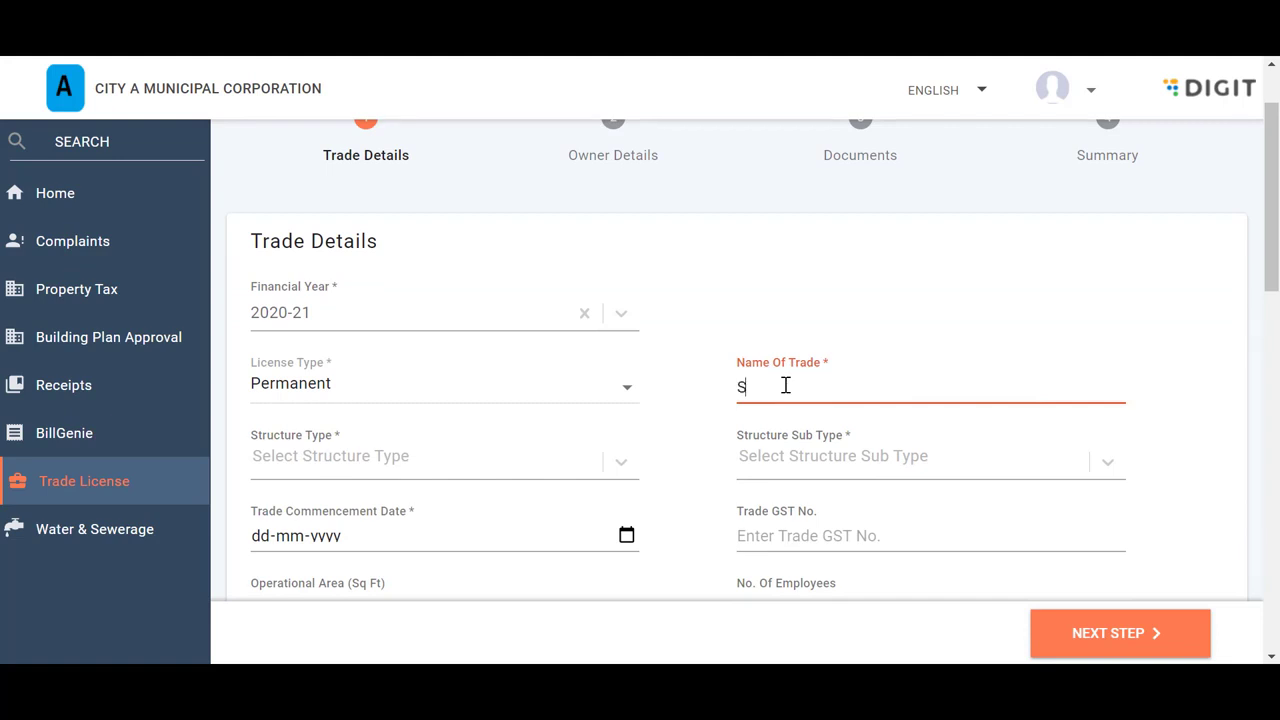
type("ingh Mobile")
Set the structure type to Immovable with structure sub-type Pucca
left_click(620, 462)
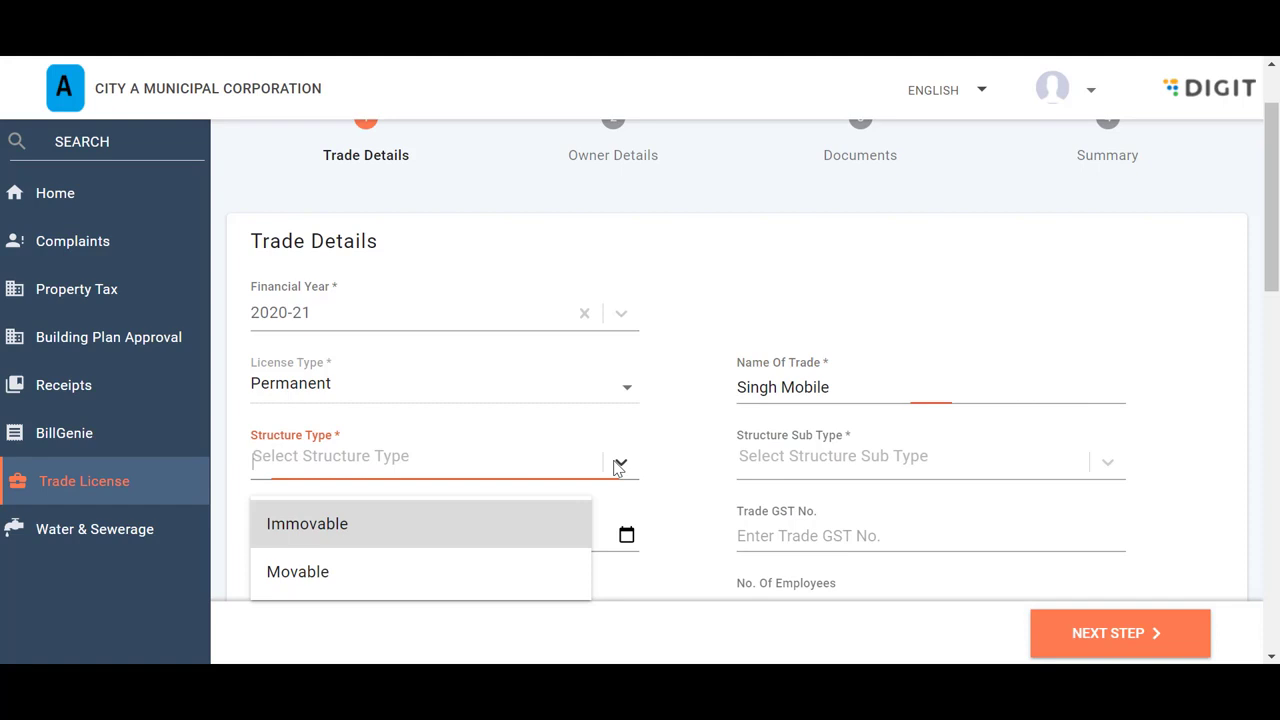
left_click(414, 526)
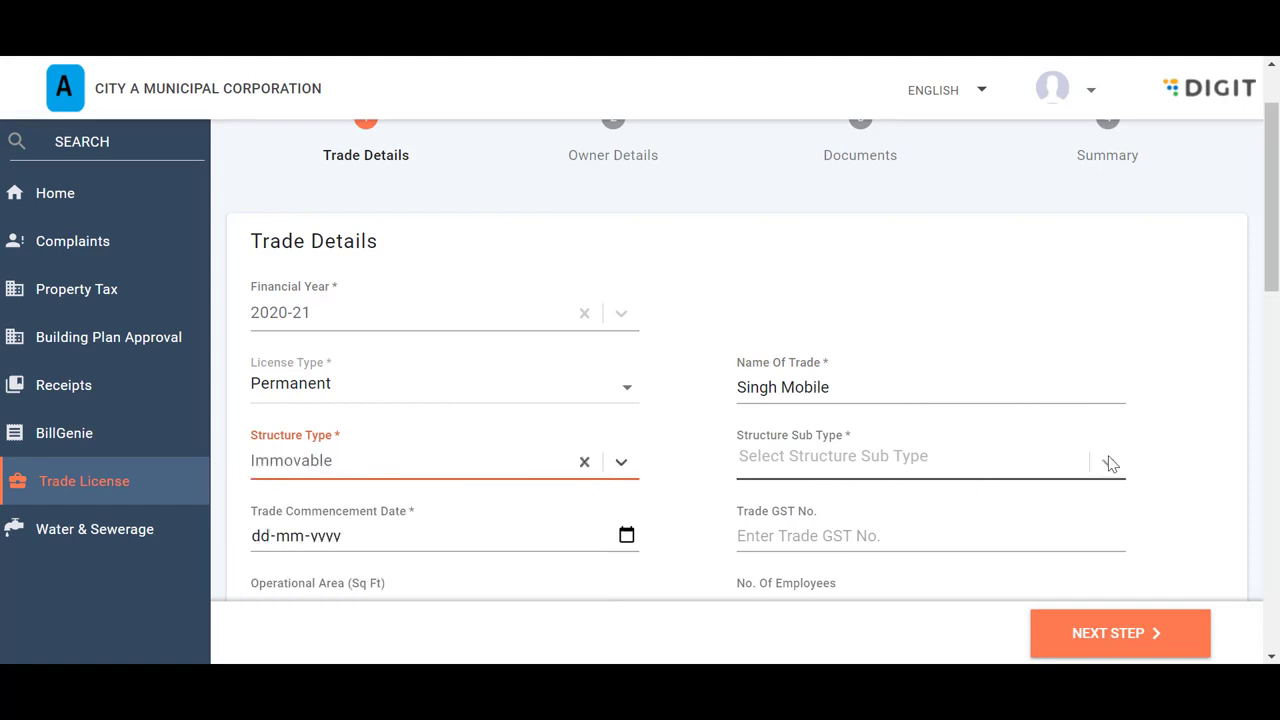
left_click(1066, 479)
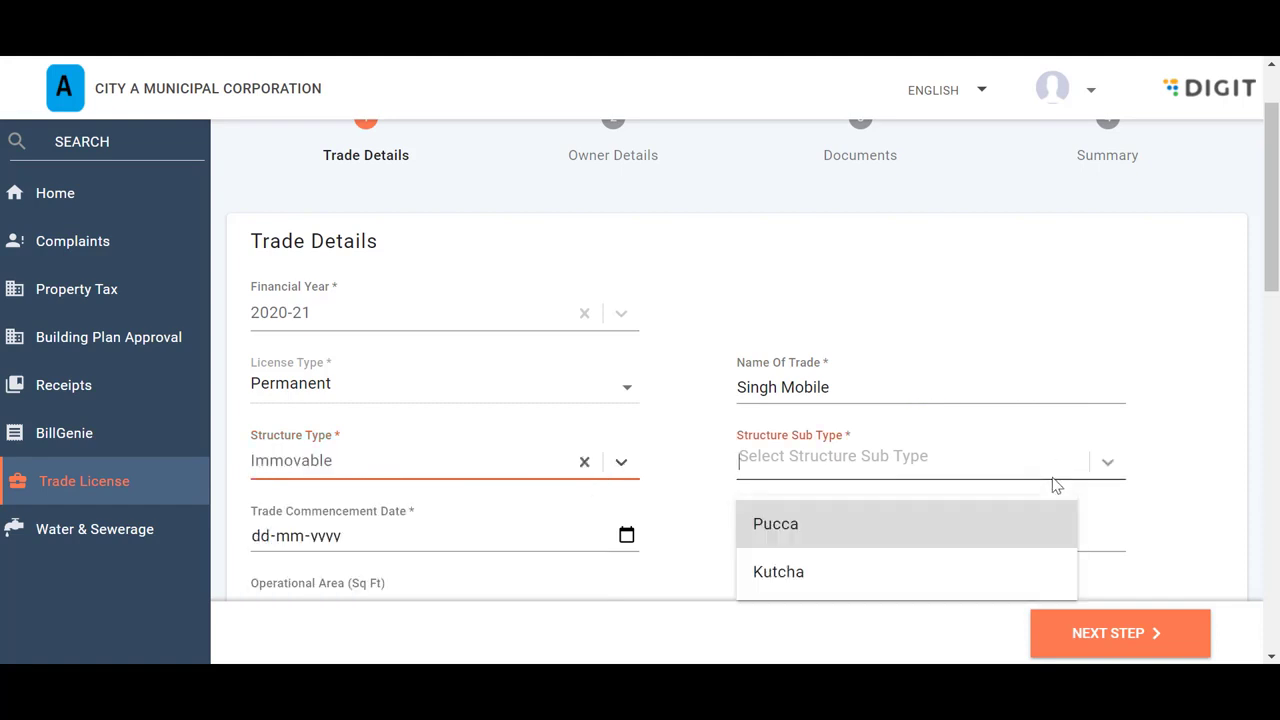
left_click(876, 524)
scroll(875, 520, "down", 2)
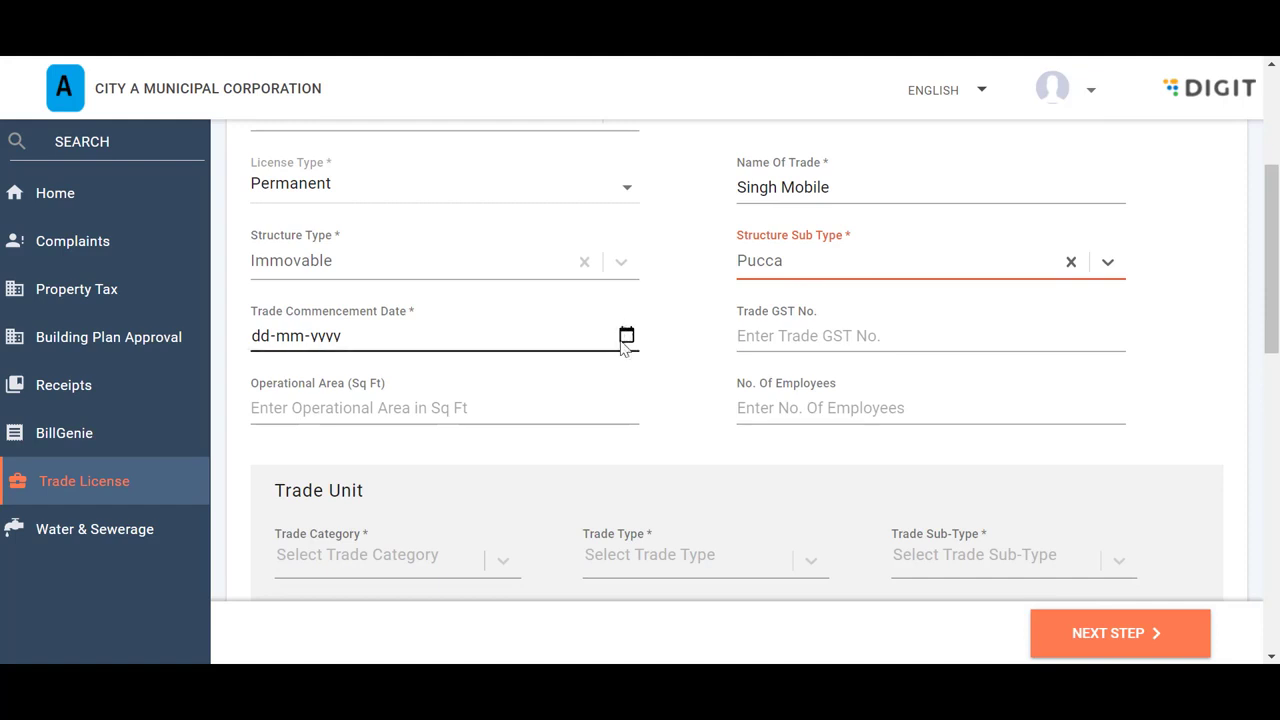
Set the commencement date to 29-01-2021, passing over the operational area and employee fields
left_click(626, 336)
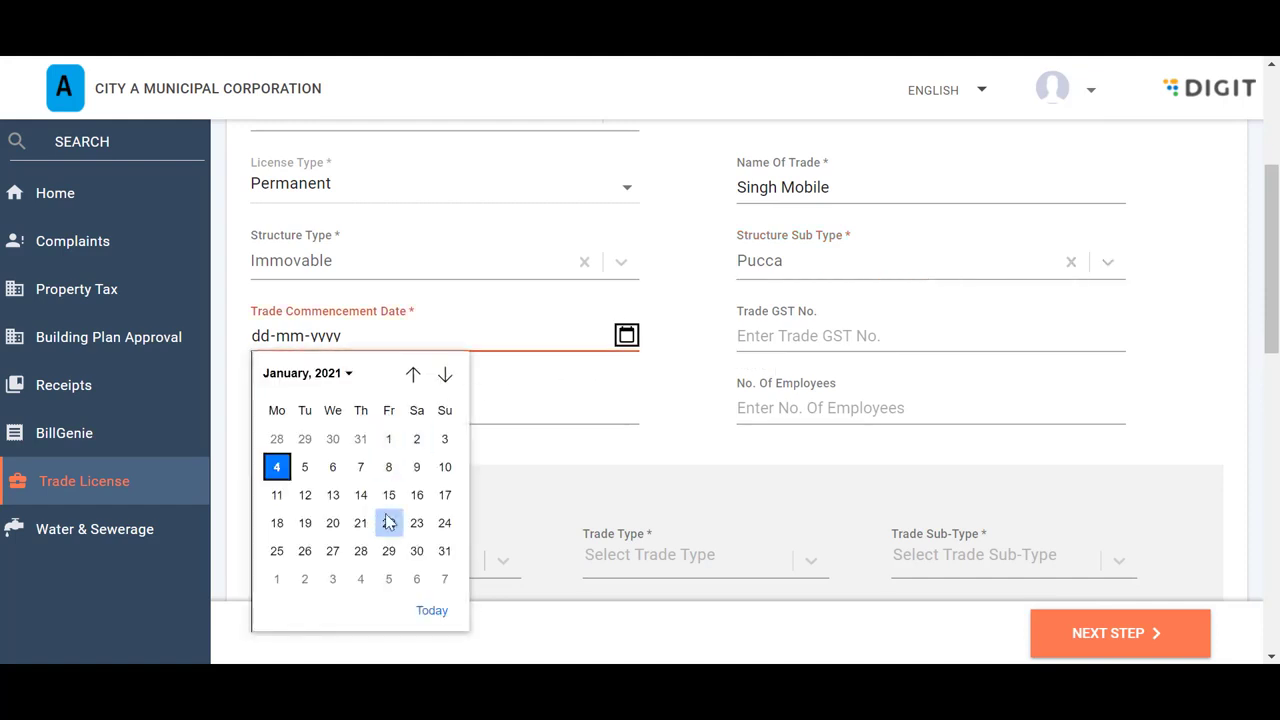
left_click(388, 552)
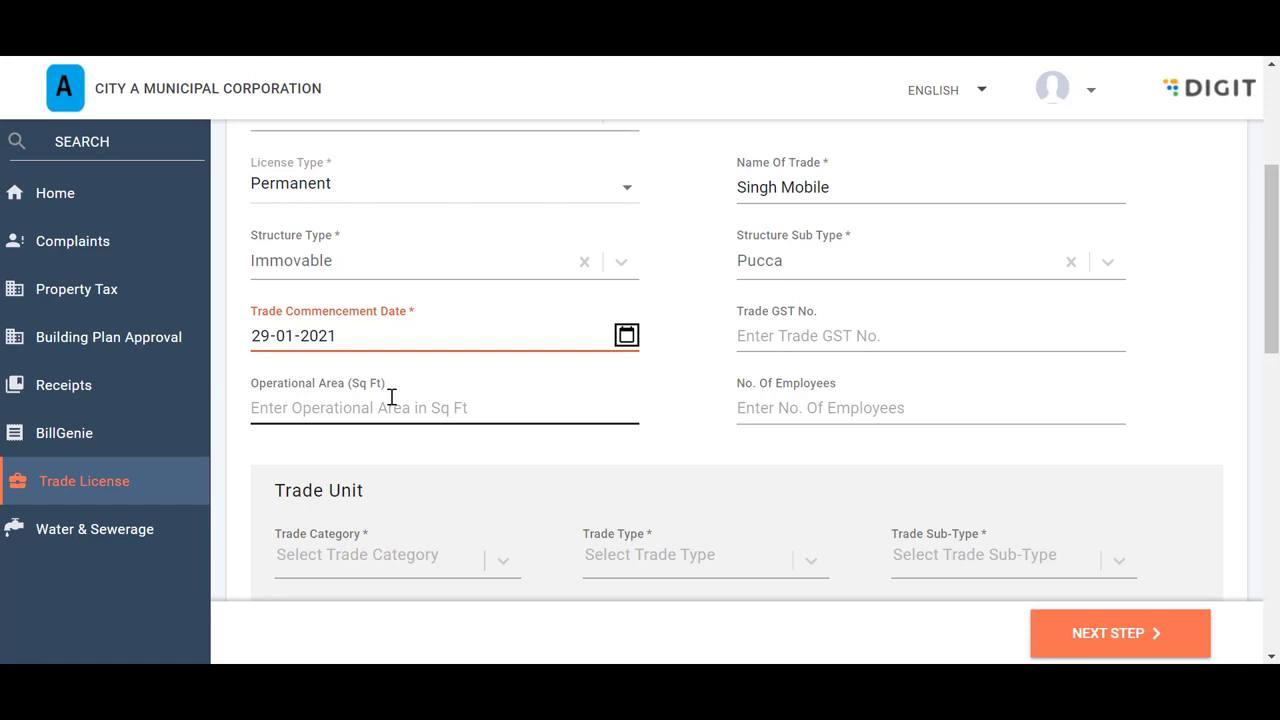
left_click(294, 406)
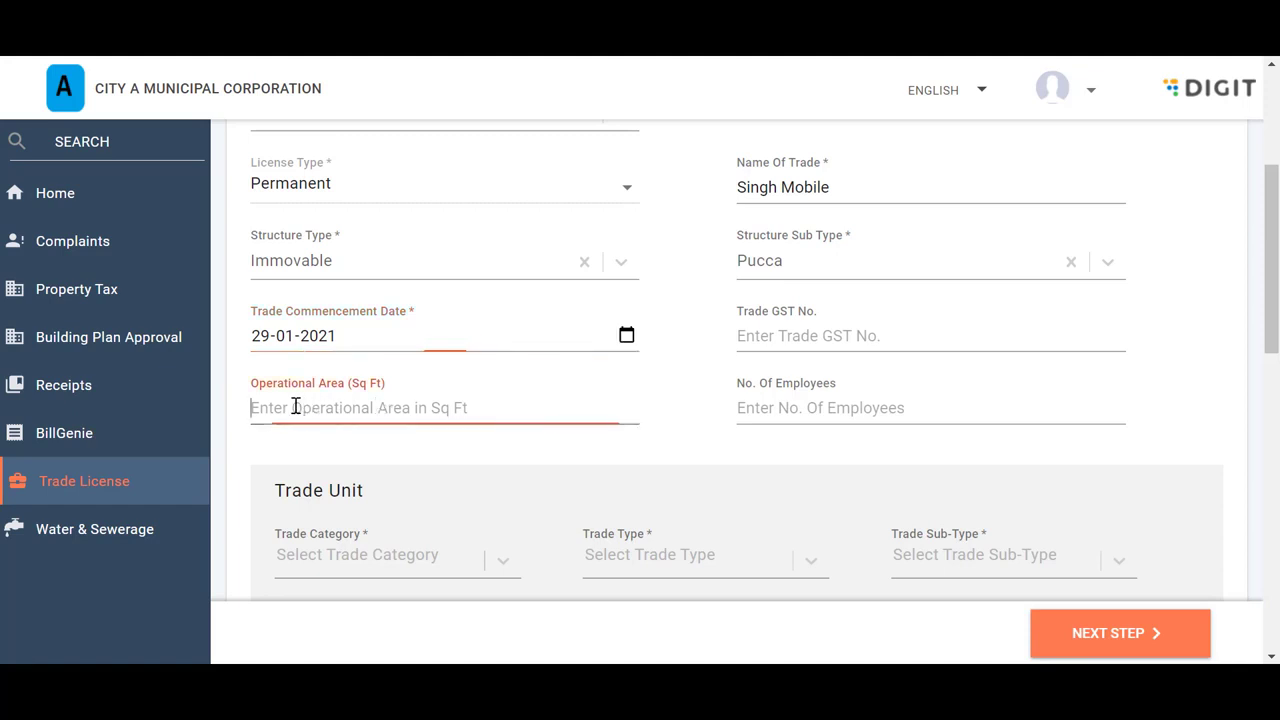
left_click(792, 405)
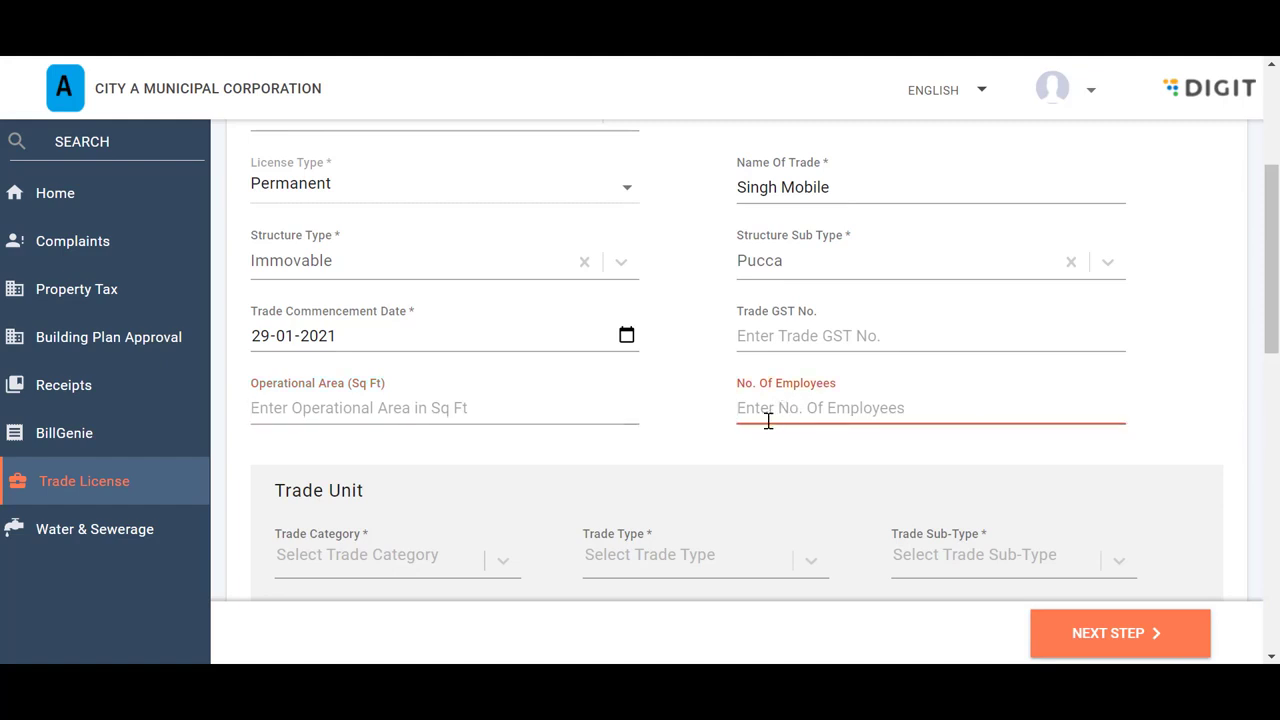
scroll(765, 422, "down", 2)
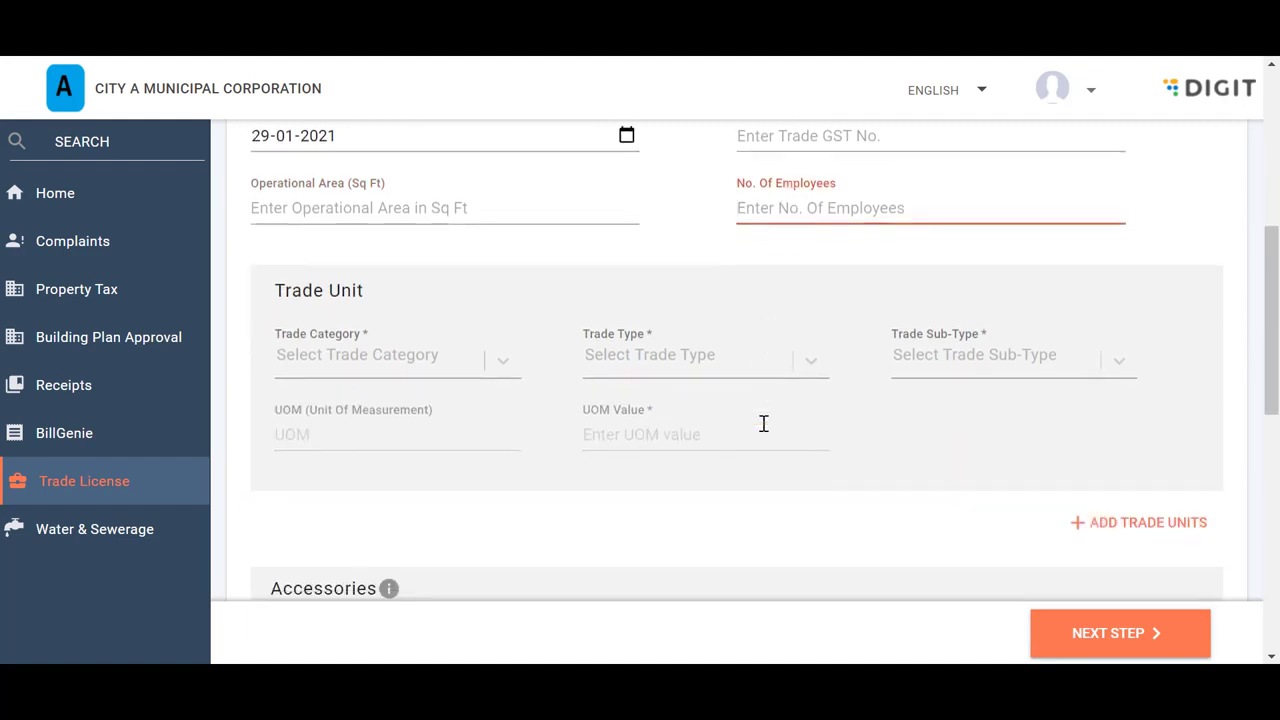
Set the first trade unit to Goods, Wholesale, with sub-type 'mobile, computer etc.'
left_click(505, 364)
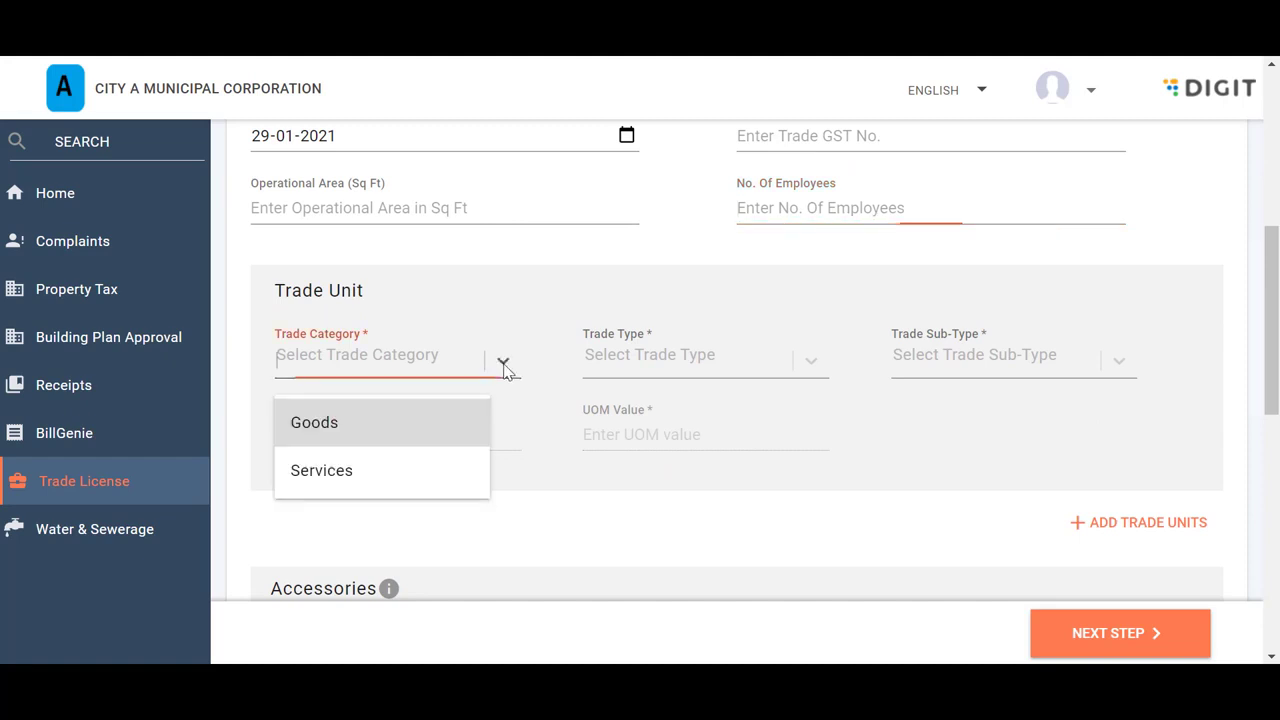
left_click(340, 432)
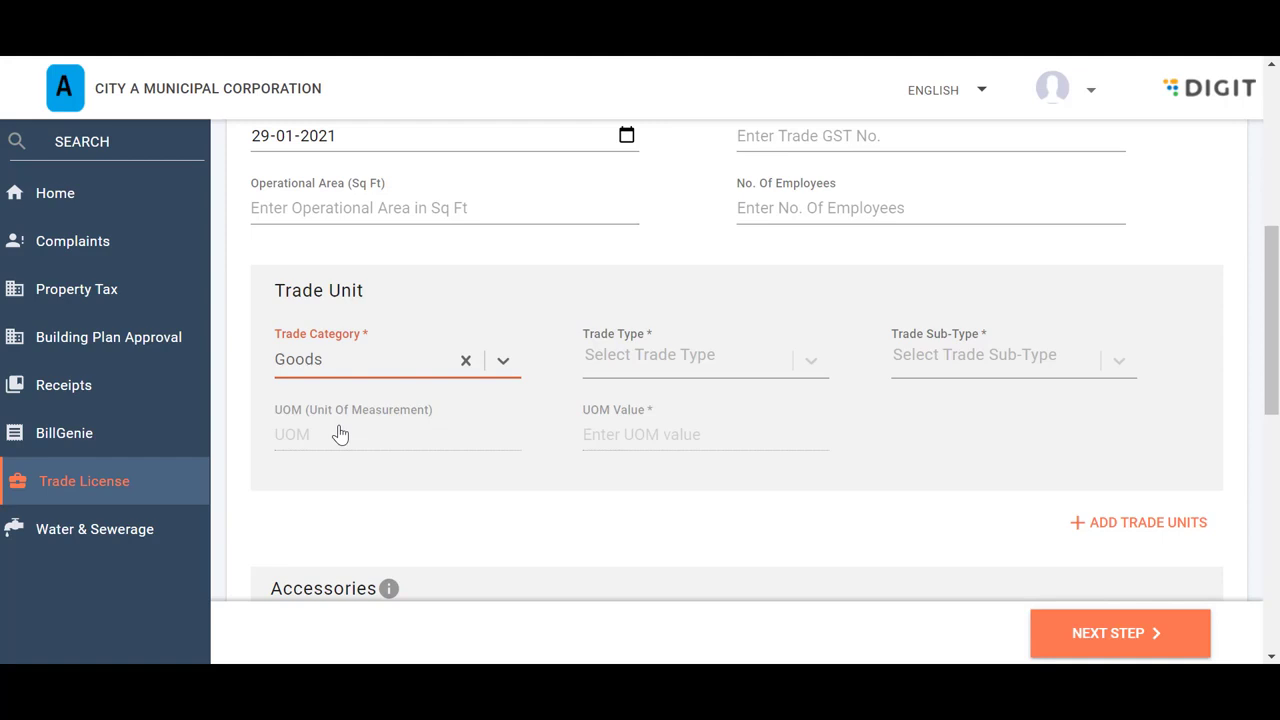
left_click(806, 370)
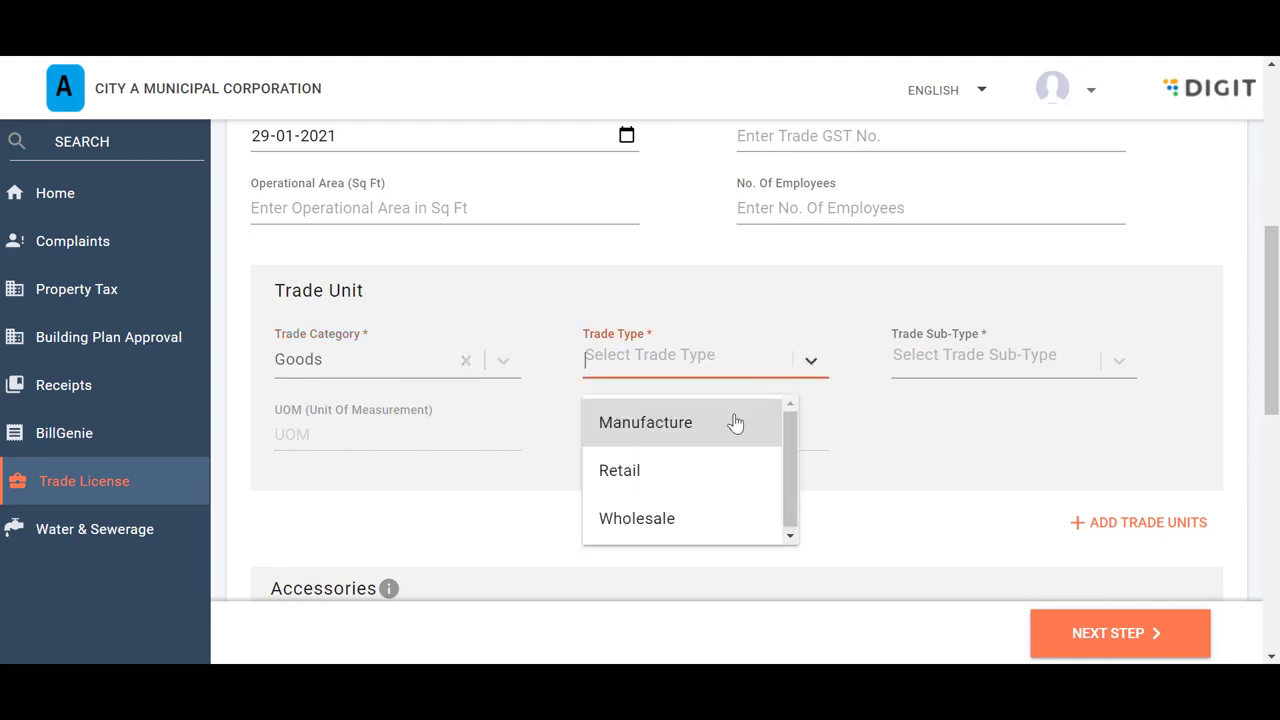
left_click(731, 517)
left_click(1120, 366)
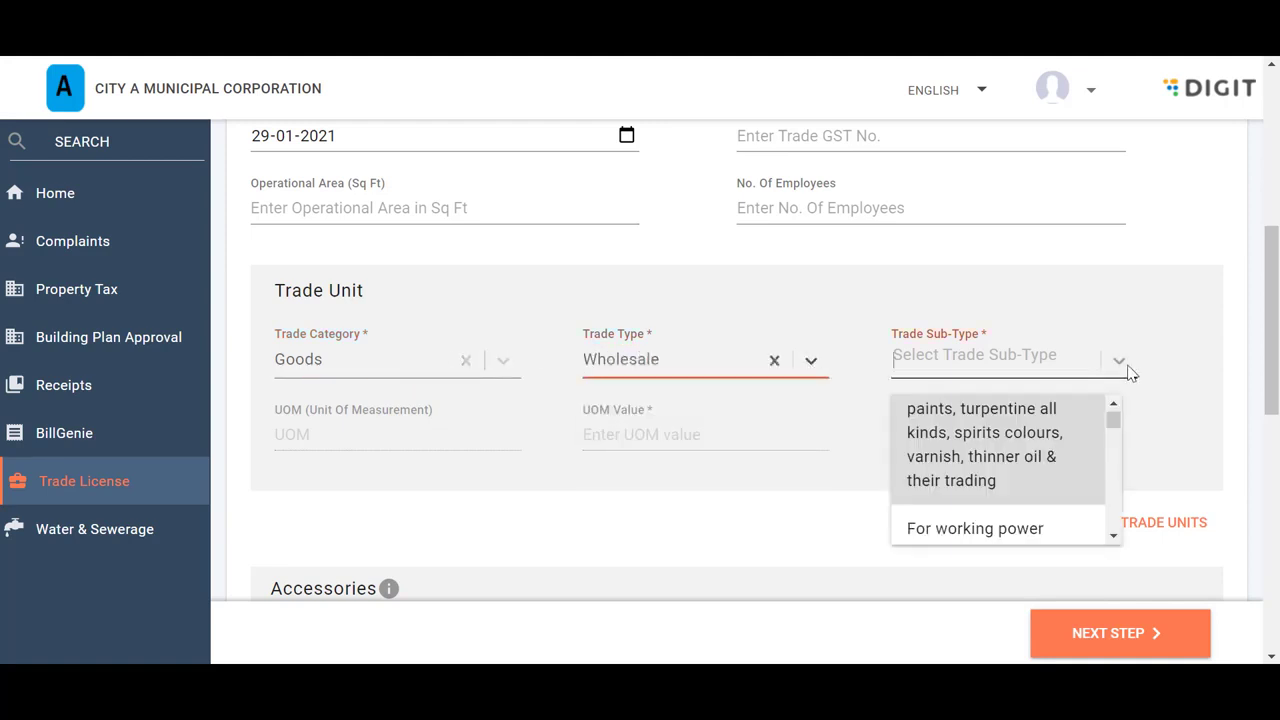
scroll(1012, 456, "down", 3)
scroll(1012, 456, "down", 4)
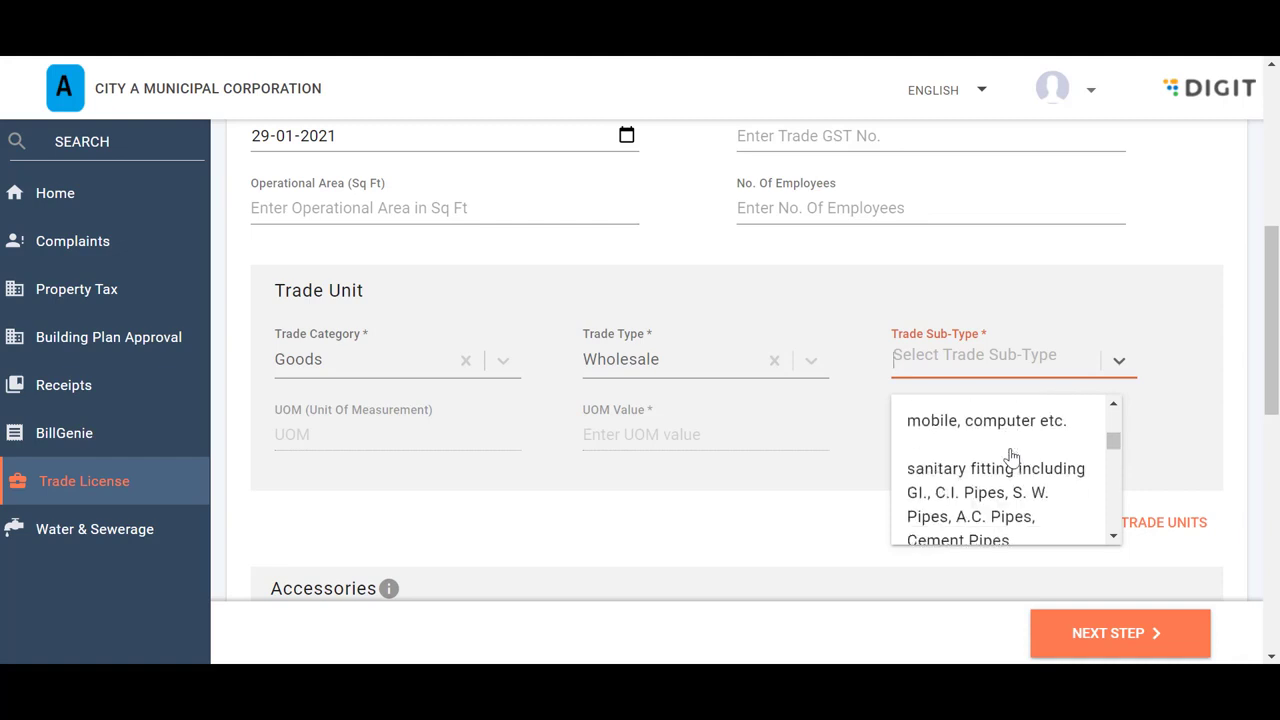
left_click(1010, 420)
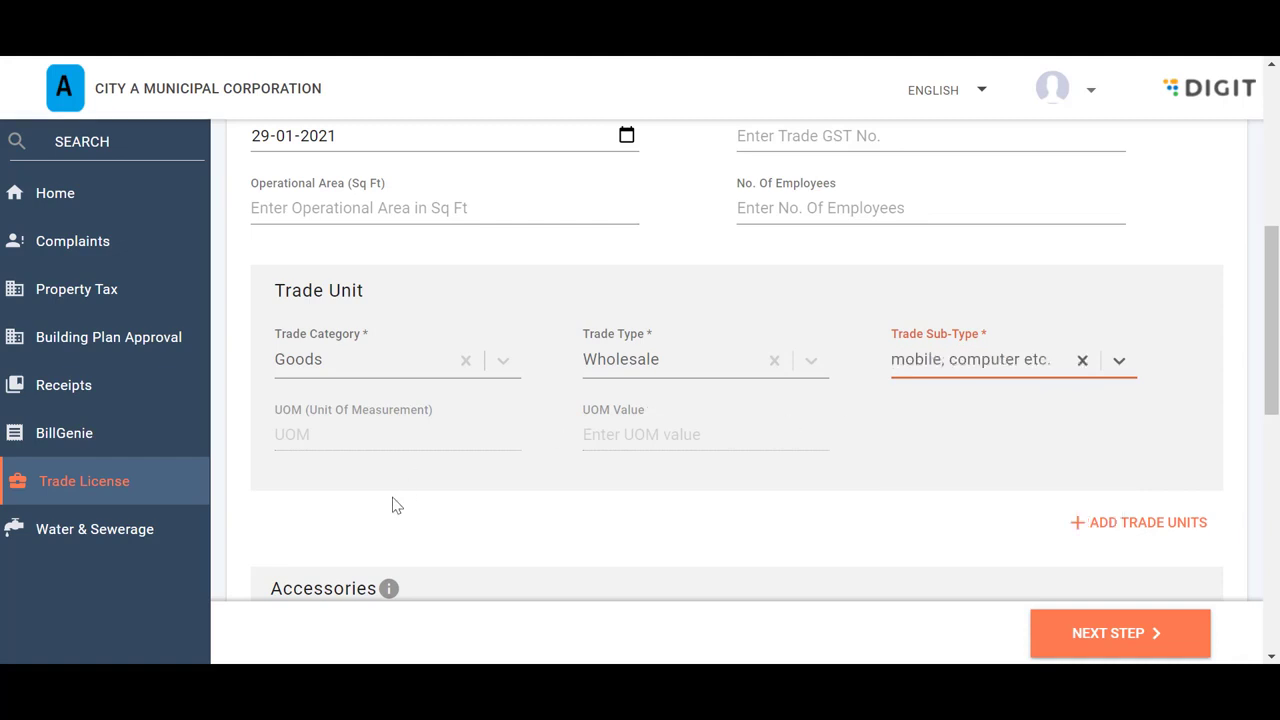
Add a second, empty trade unit below the first
scroll(392, 505, "down", 1)
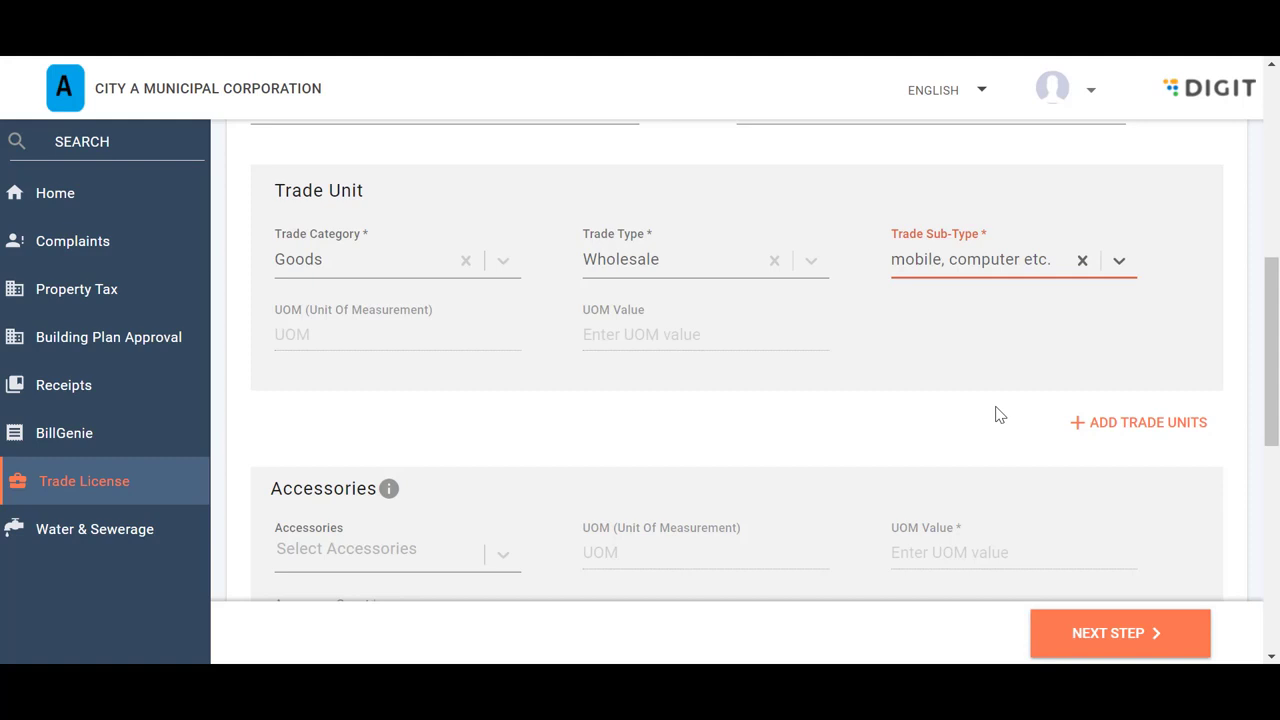
left_click(1159, 432)
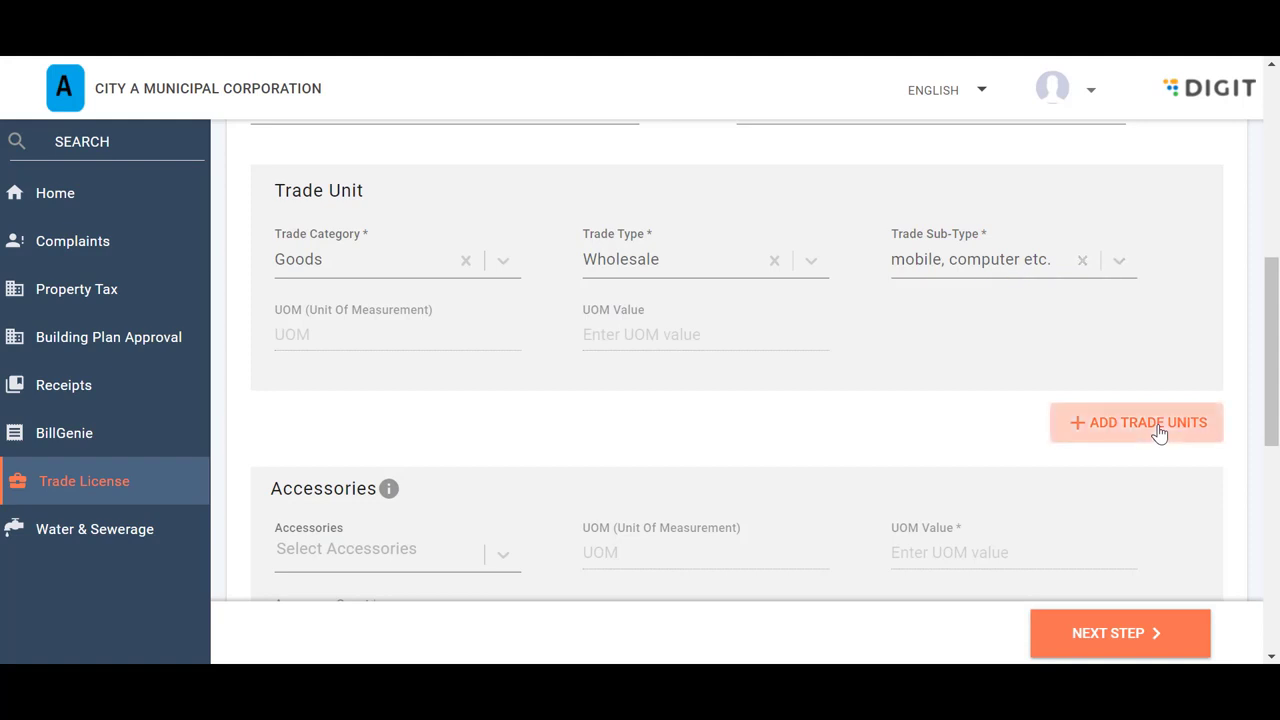
scroll(1160, 432, "down", 2)
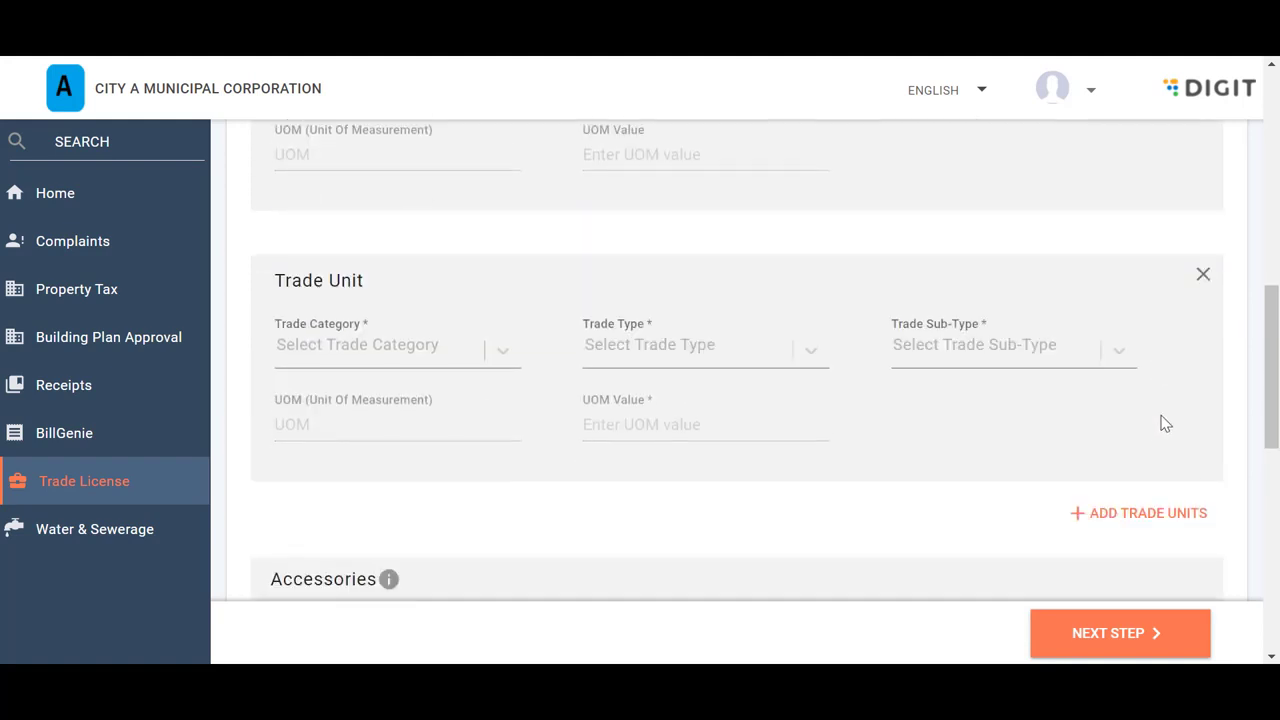
Remove the extra empty trade unit and leave the accessories list unselected
left_click(1203, 277)
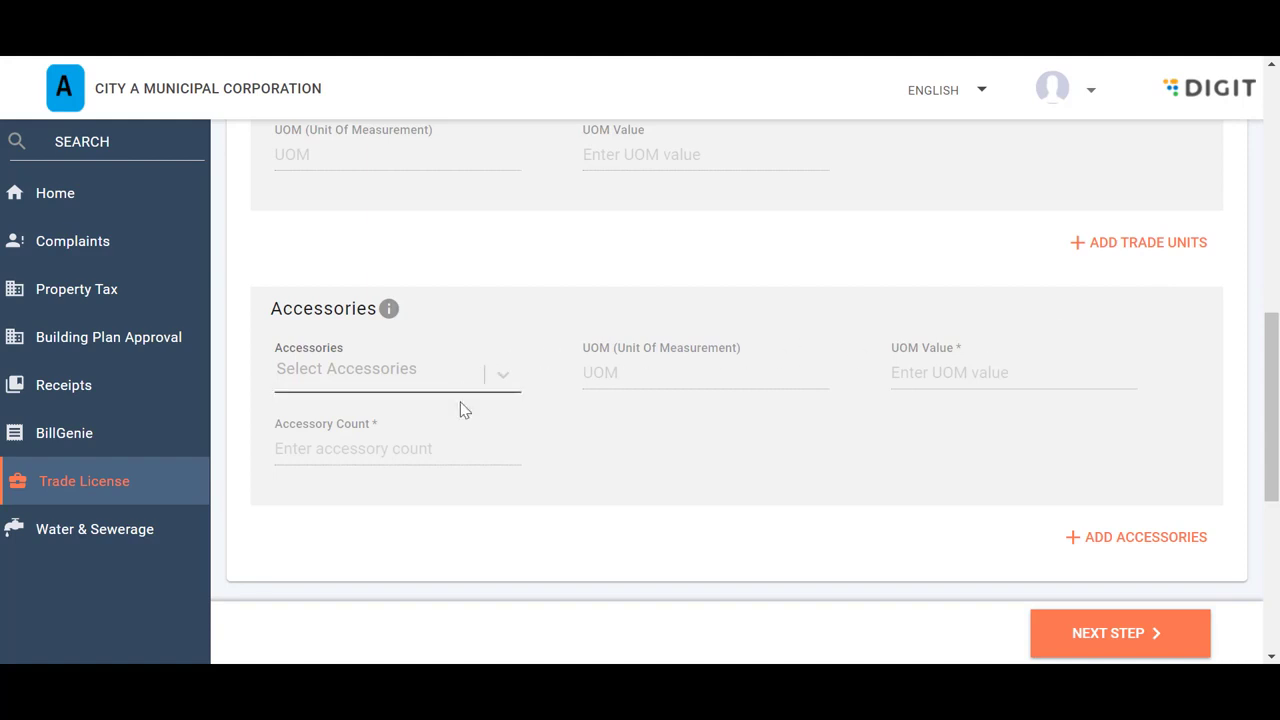
left_click(507, 388)
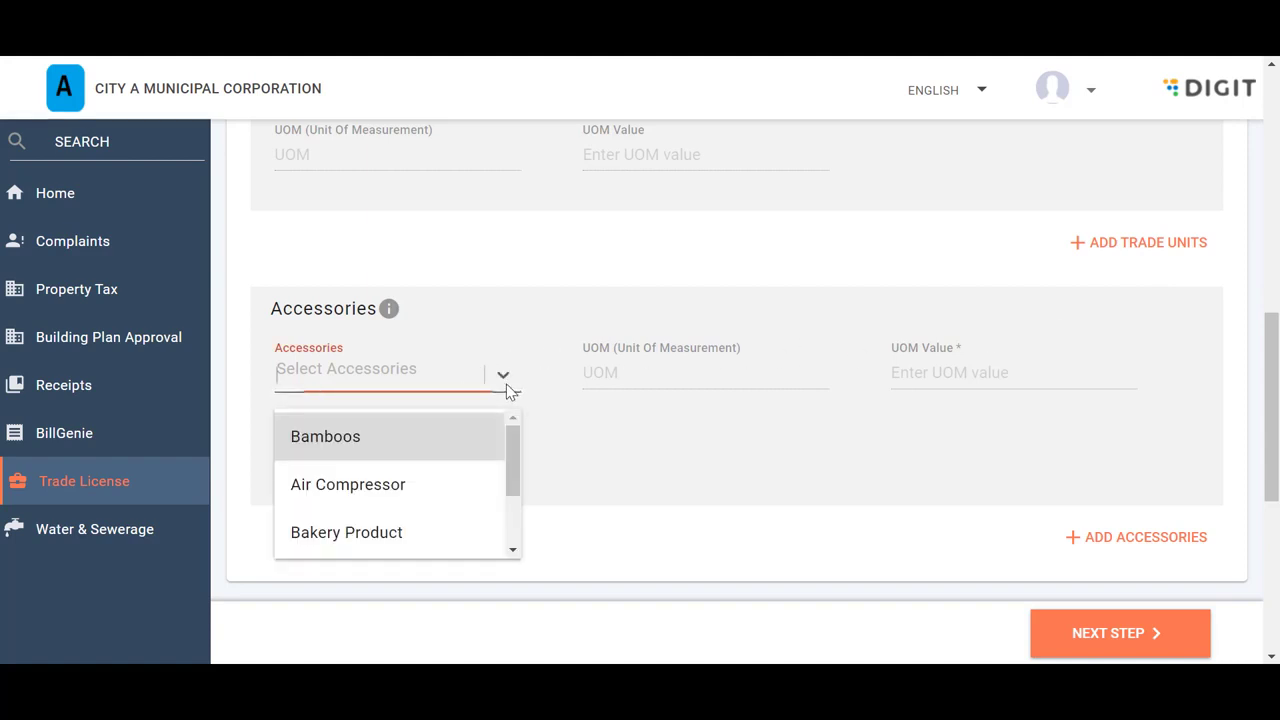
scroll(461, 480, "down", 1)
scroll(465, 480, "down", 1)
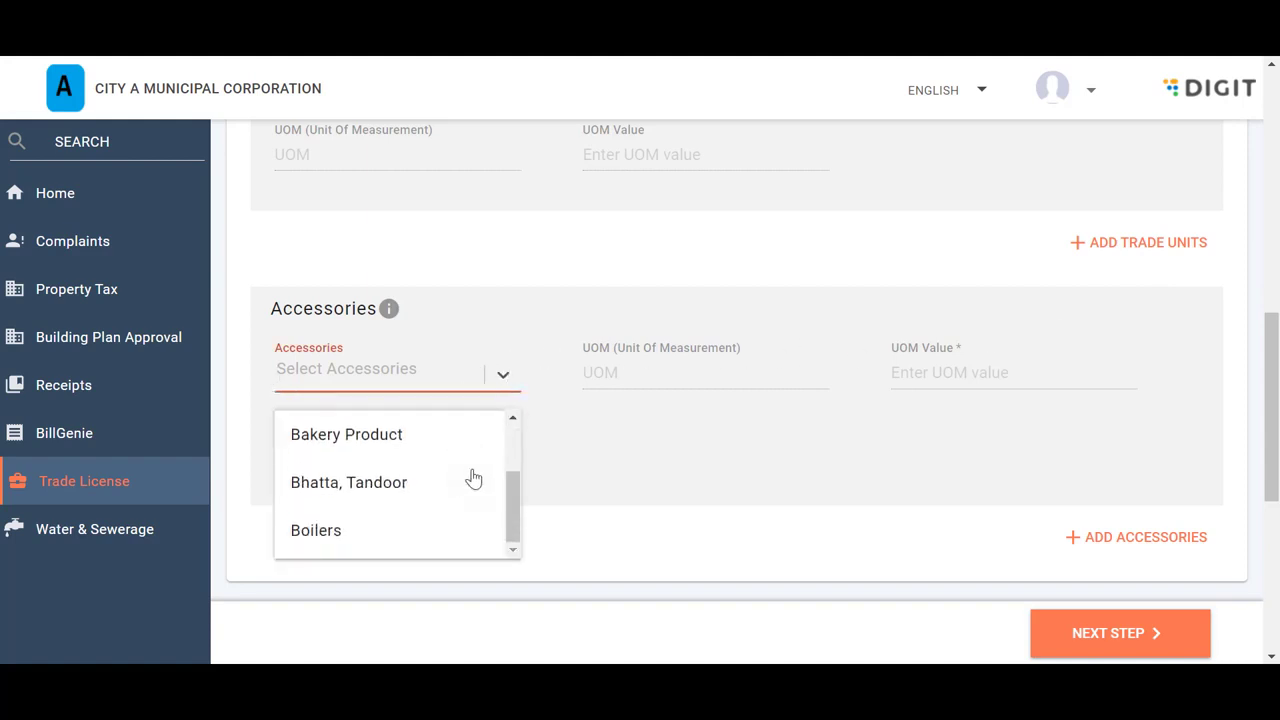
left_click(594, 459)
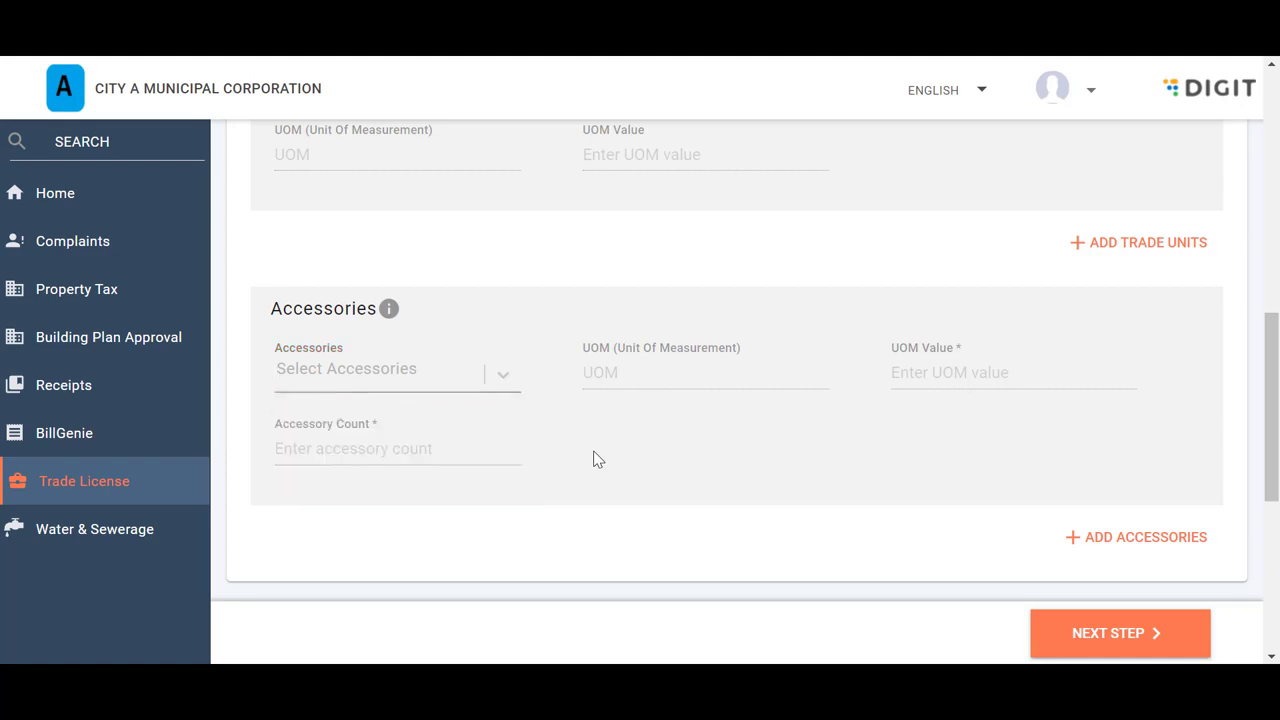
scroll(594, 459, "down", 2)
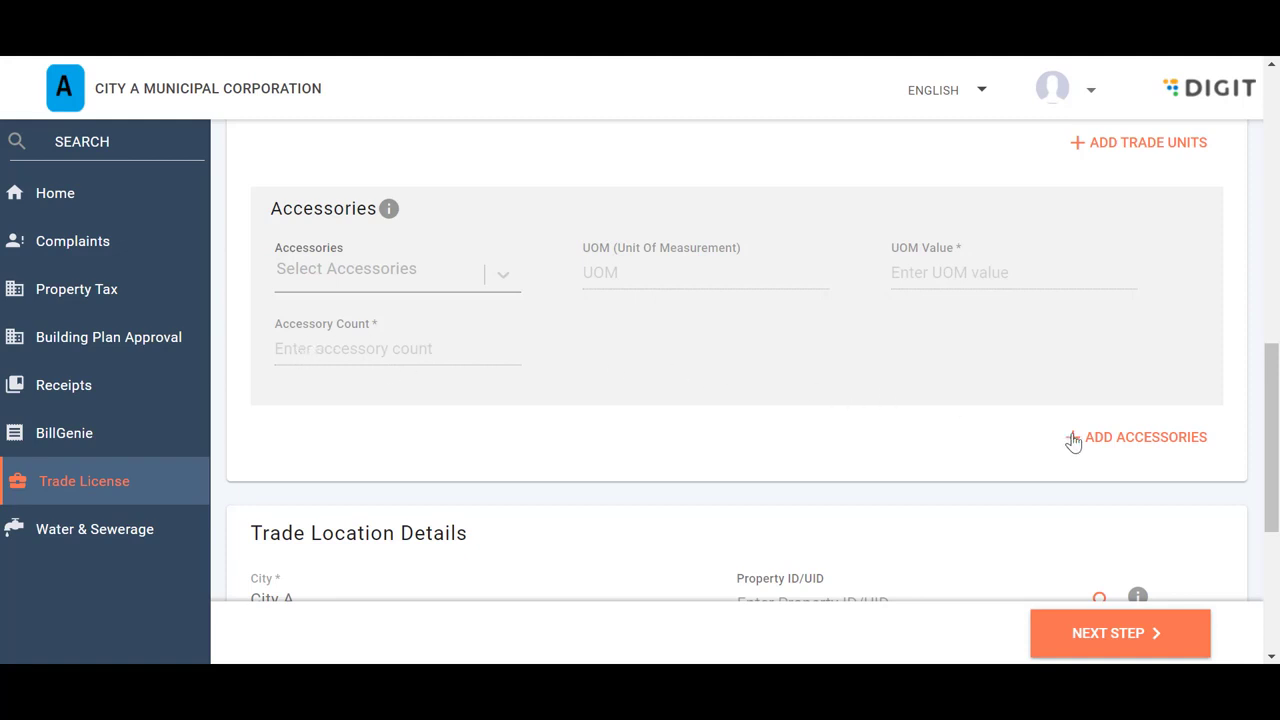
Add an extra accessories entry and then remove it again
left_click(1121, 448)
scroll(1121, 448, "down", 3)
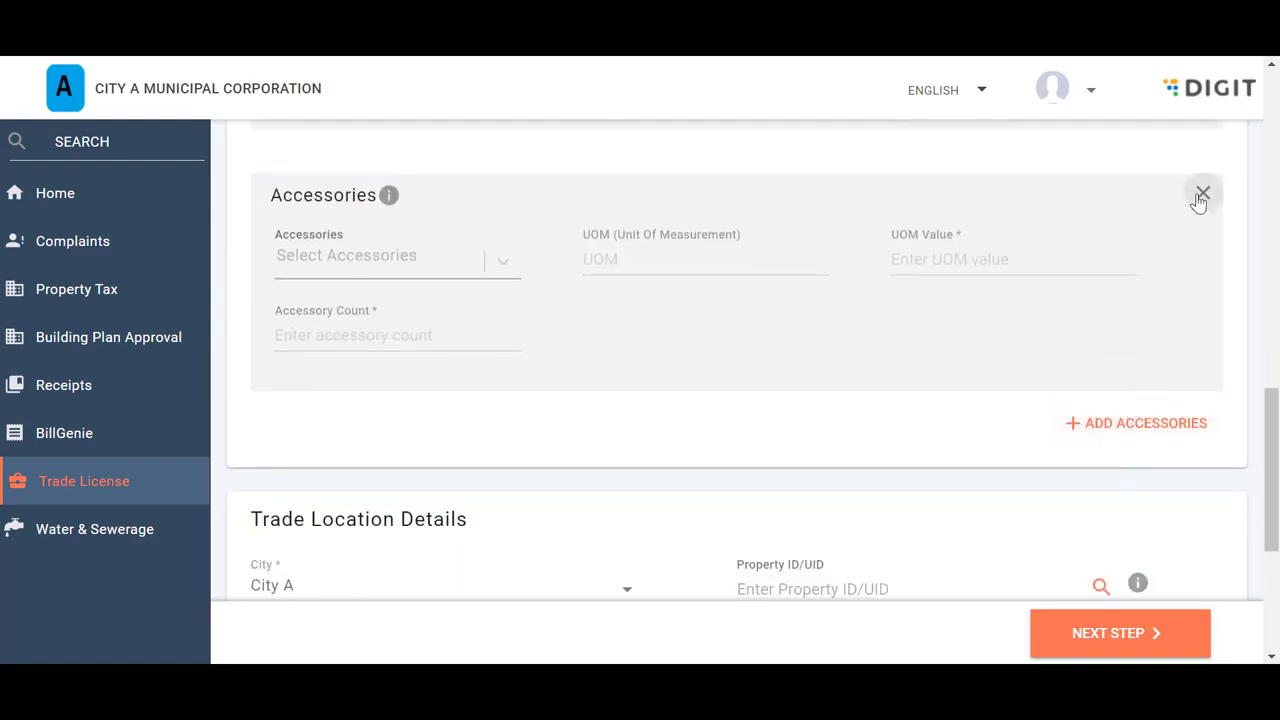
left_click(1203, 193)
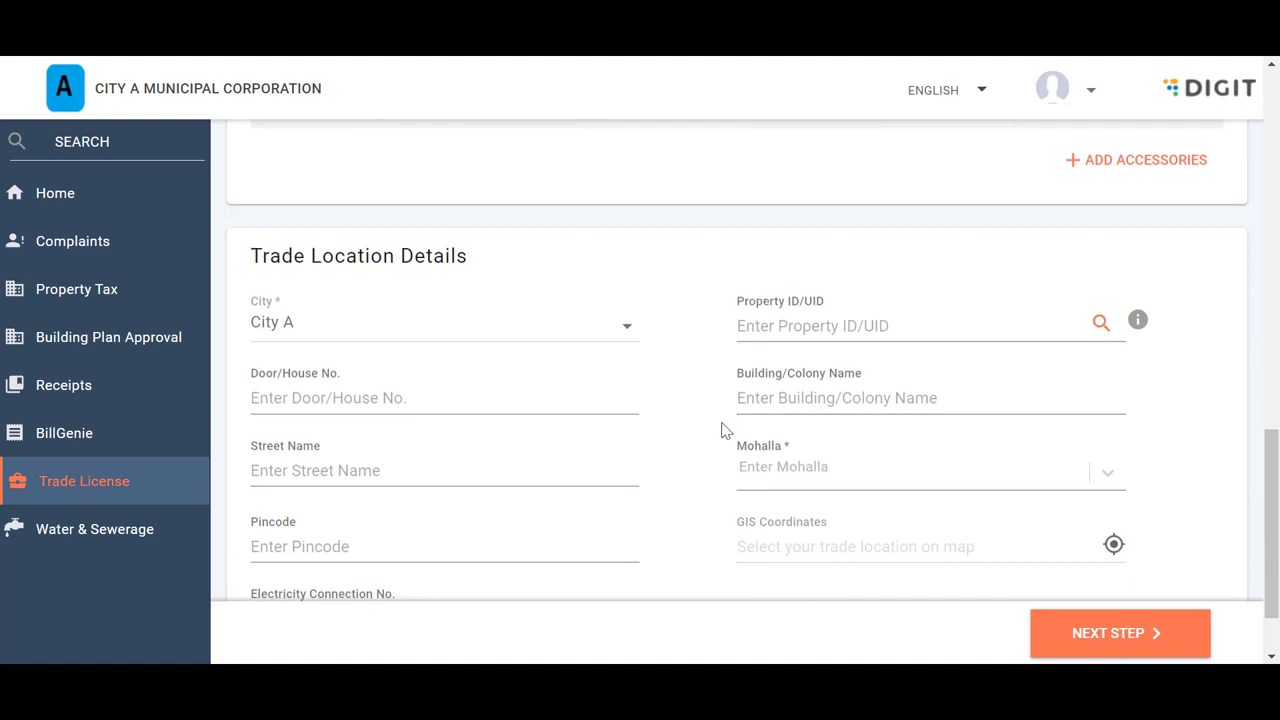
Choose mohalla Main Road Abadpura, leaving Property ID, door number and map location blank
scroll(723, 429, "down", 1)
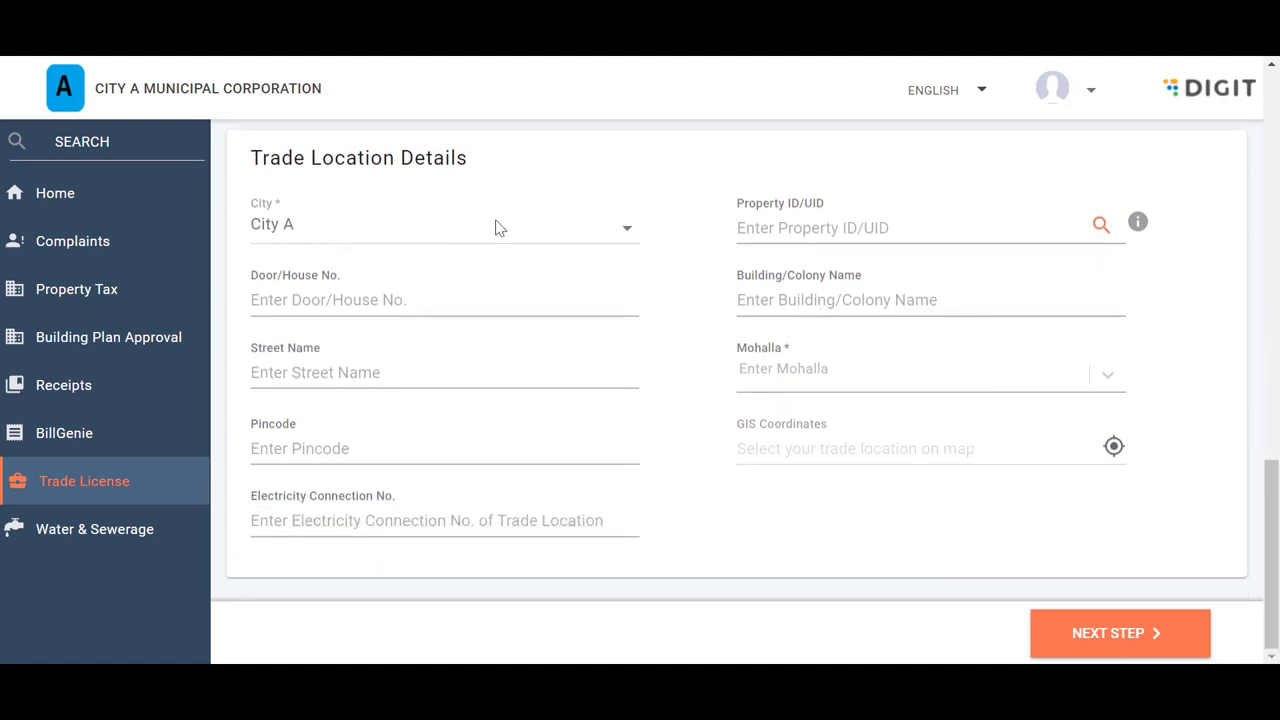
left_click(743, 224)
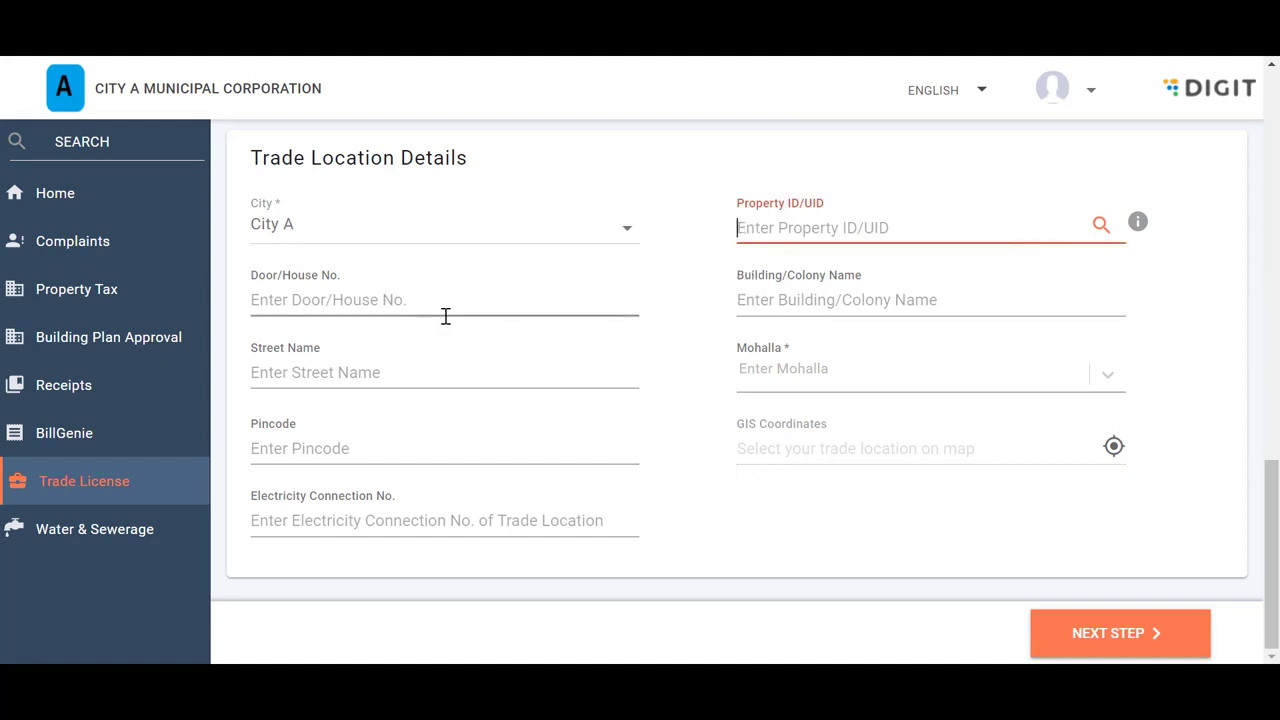
left_click(311, 302)
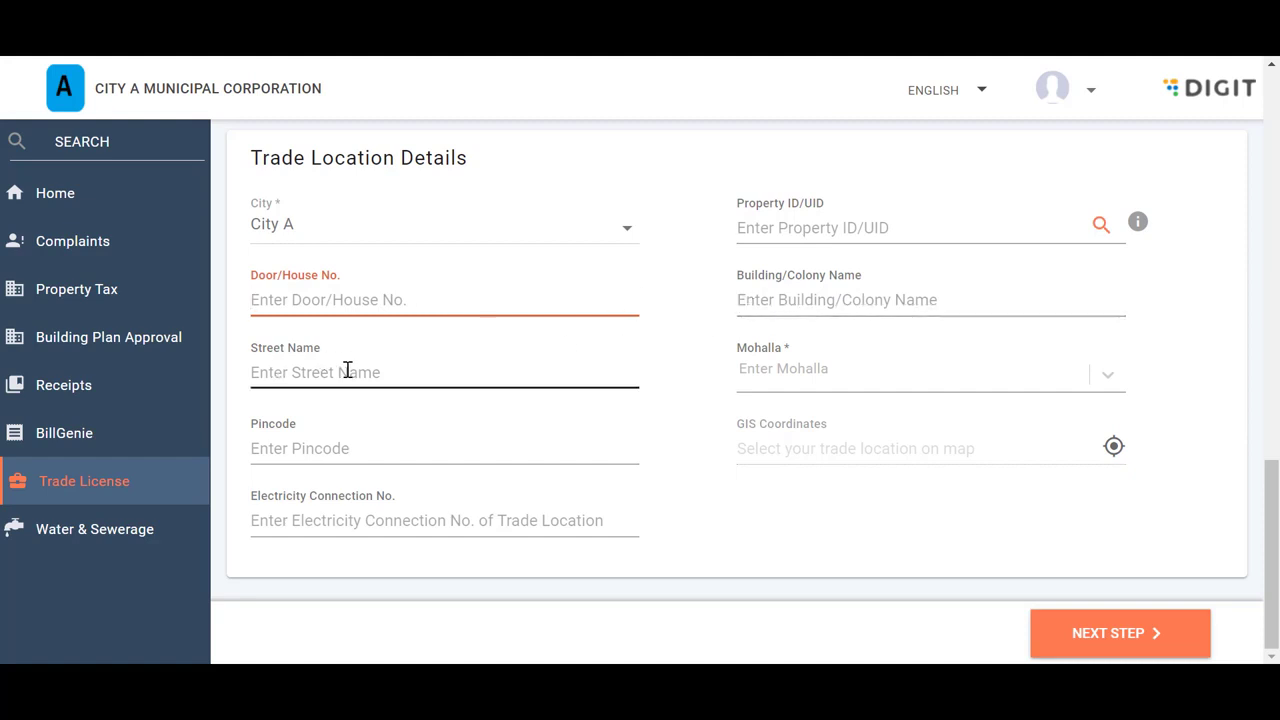
left_click(772, 367)
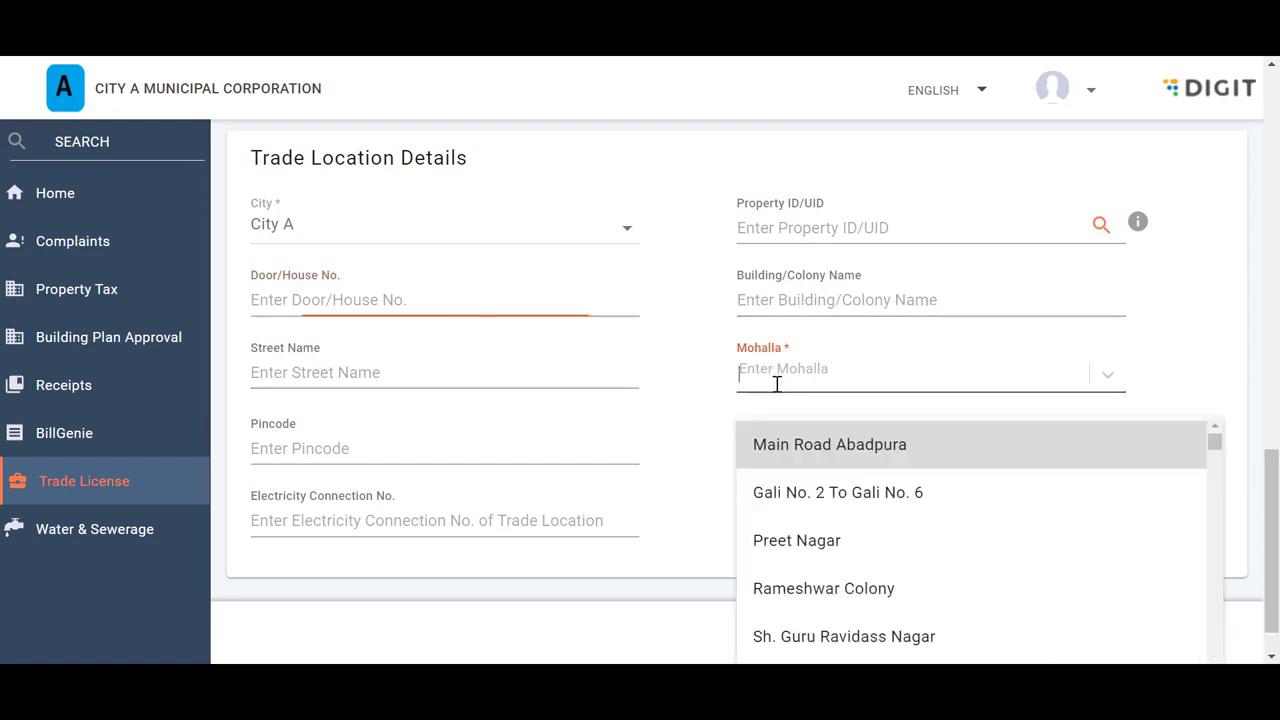
left_click(784, 450)
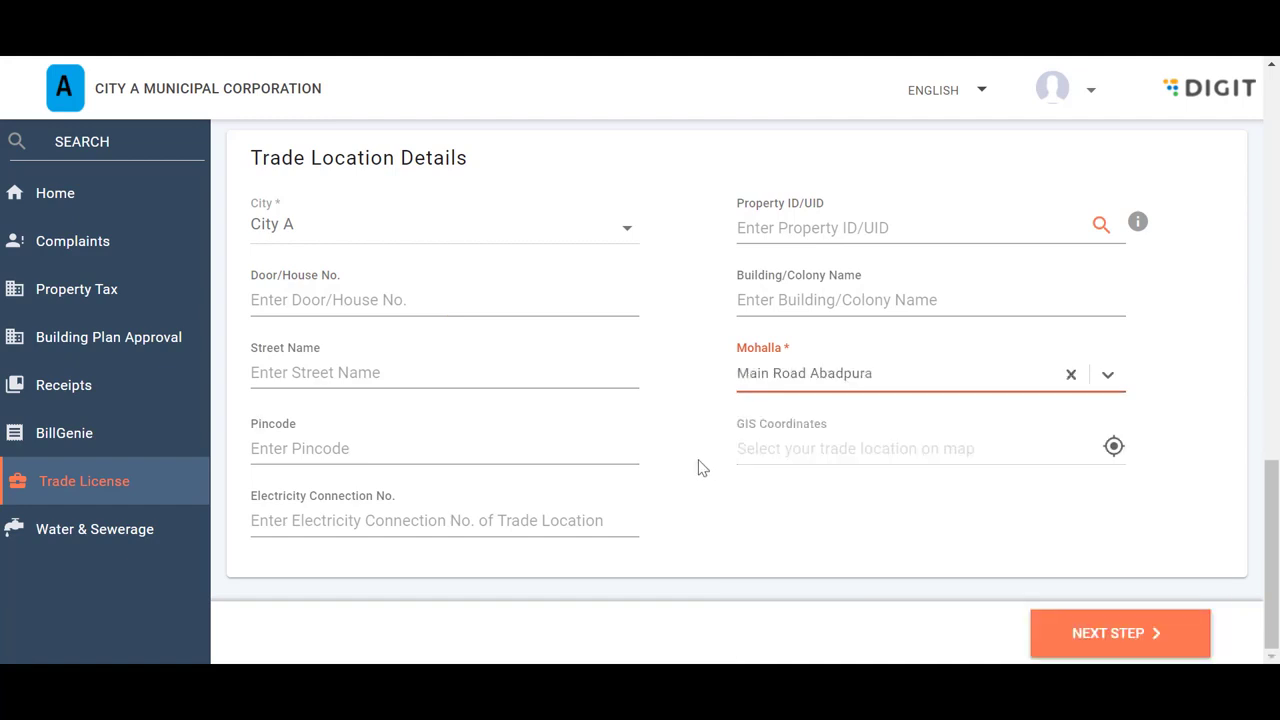
left_click(1113, 447)
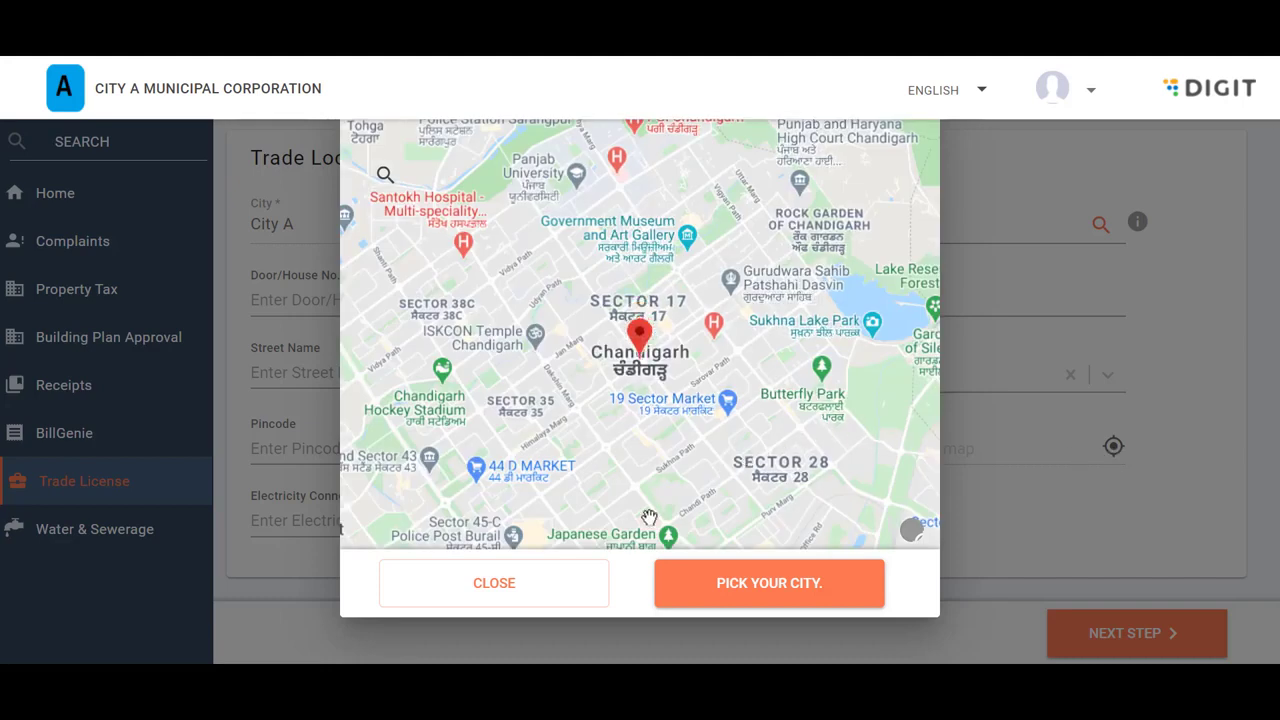
left_click(531, 592)
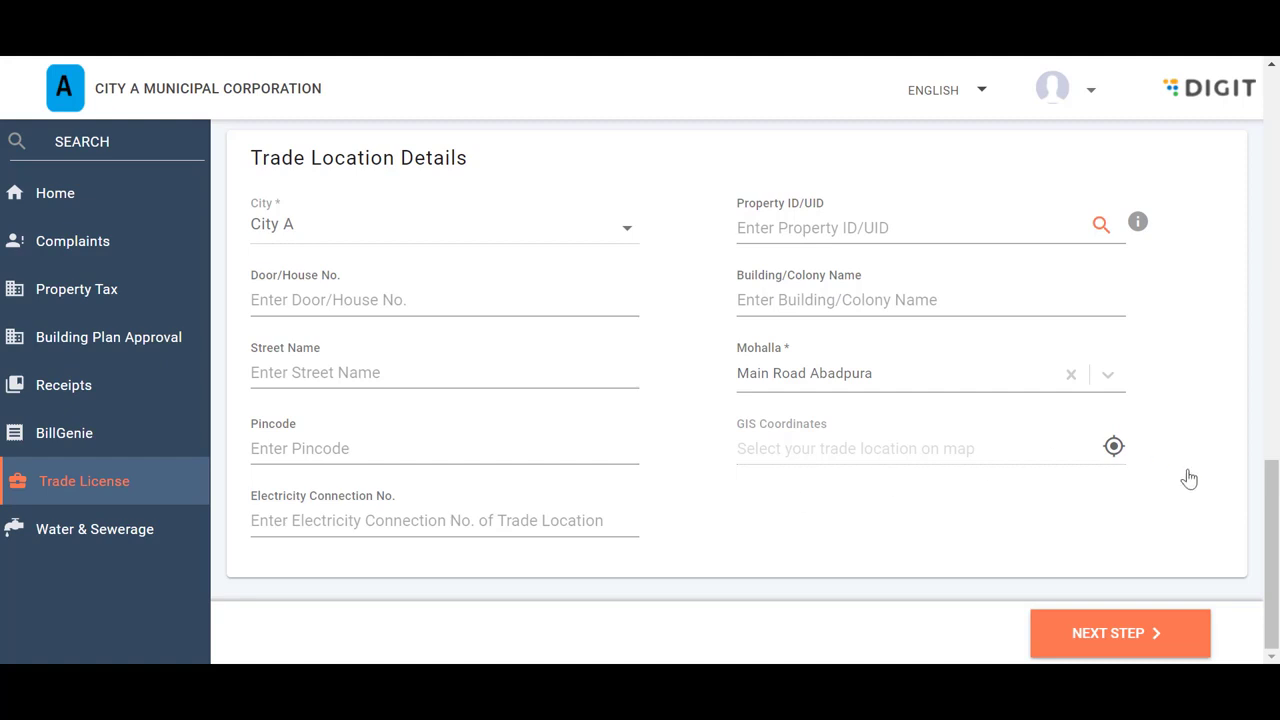
left_click(1124, 642)
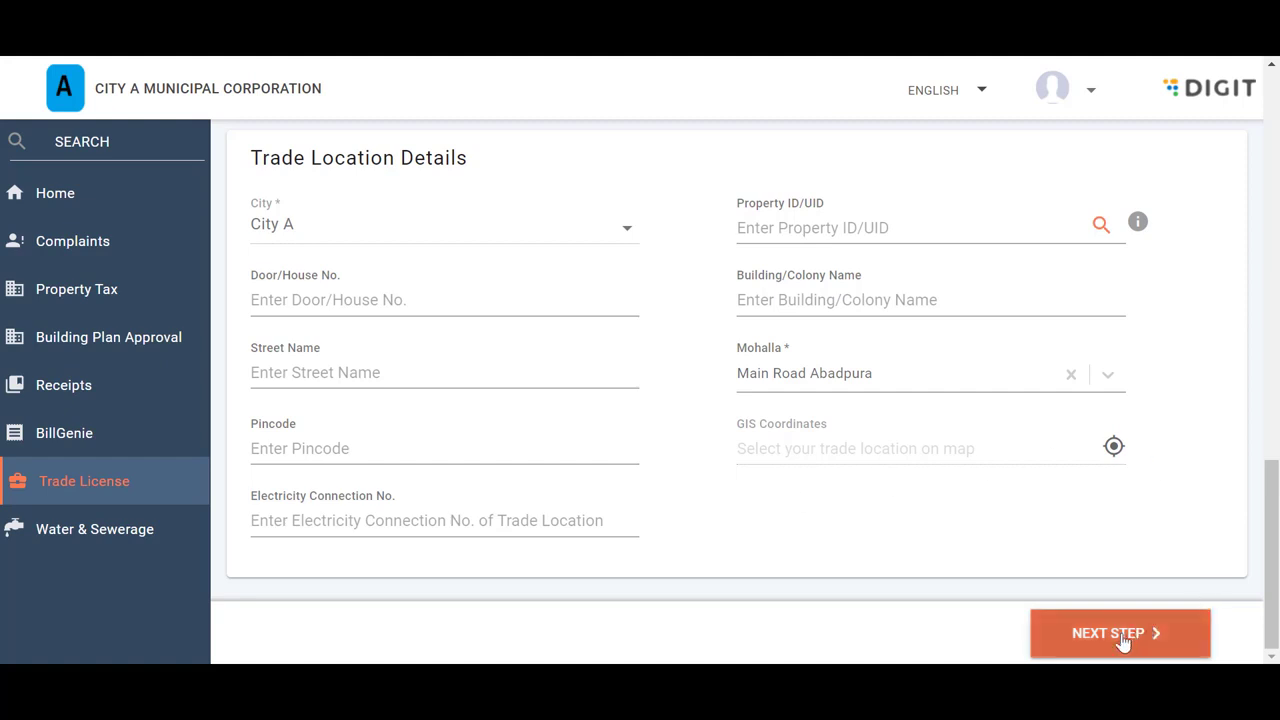
Move to owner details and keep Individual as the ownership type
left_click(1124, 642)
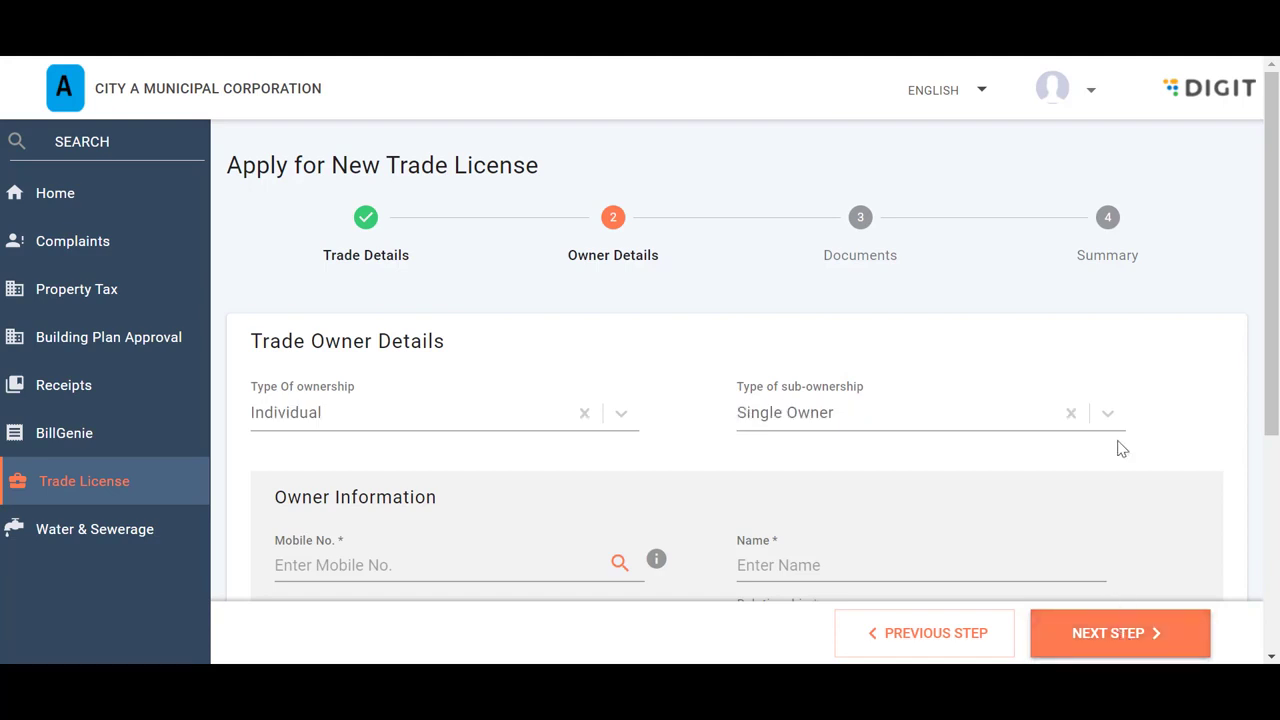
scroll(1120, 449, "down", 2)
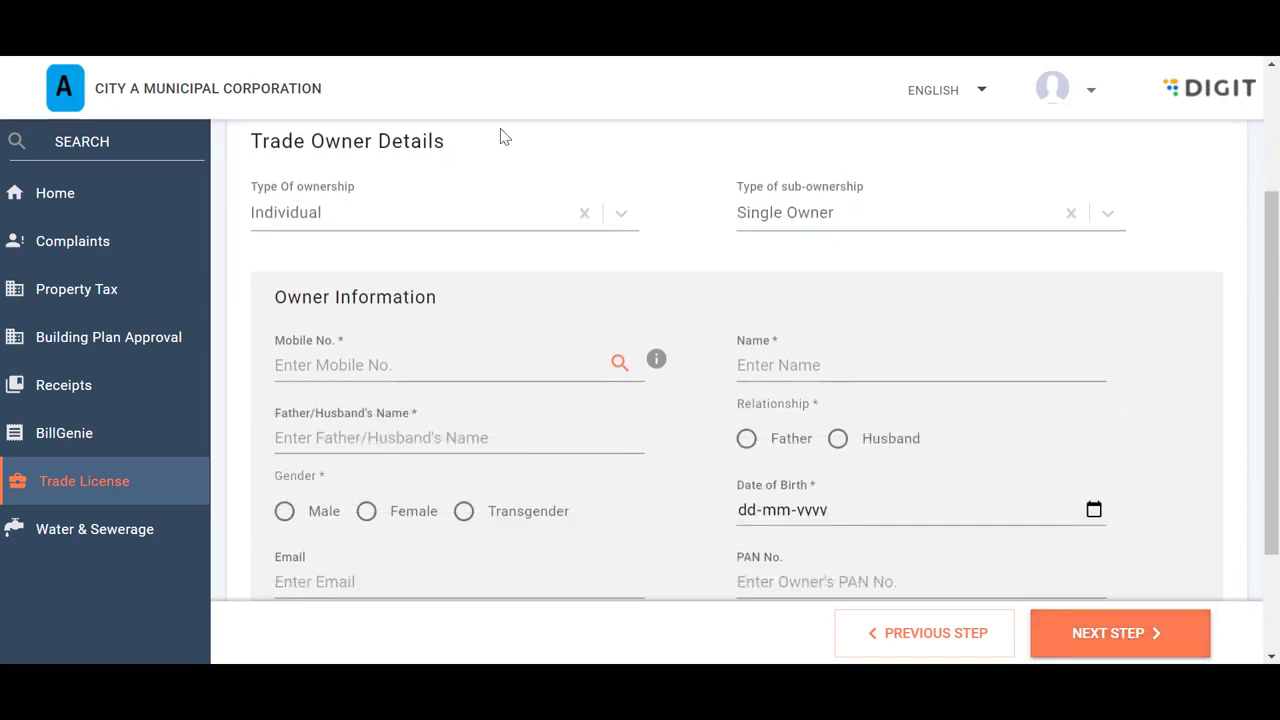
left_click(621, 215)
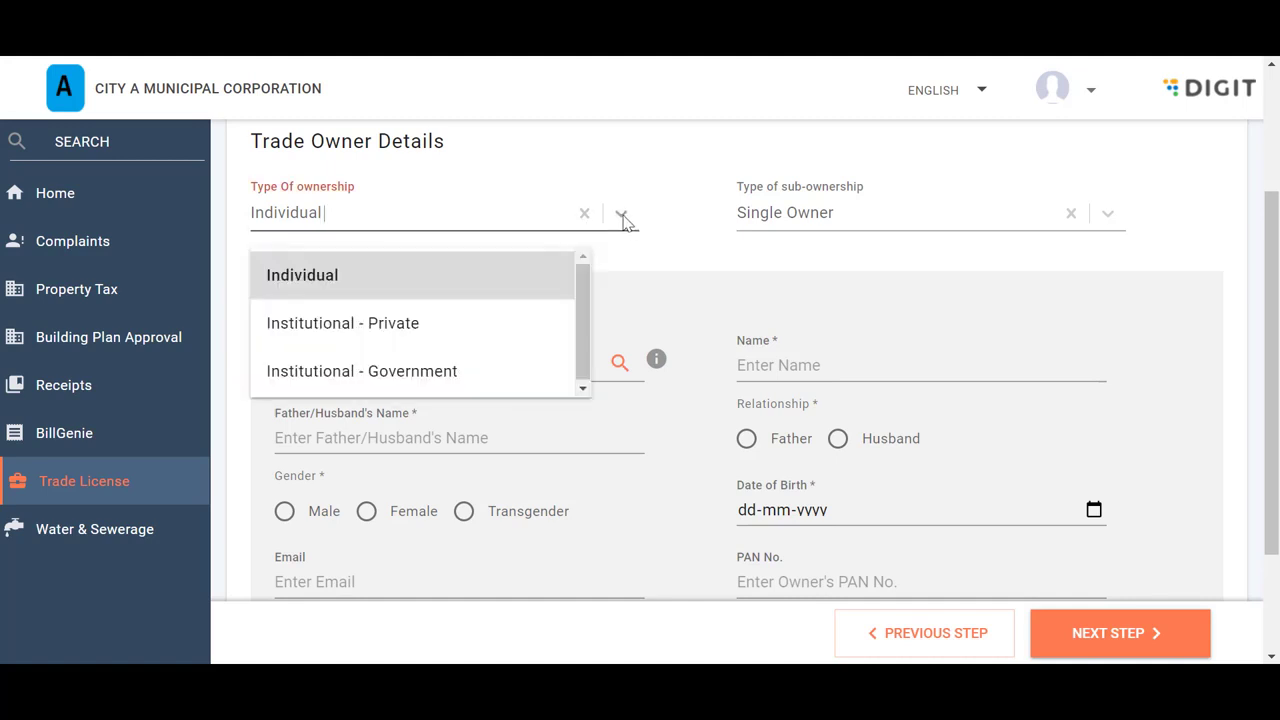
left_click(1108, 216)
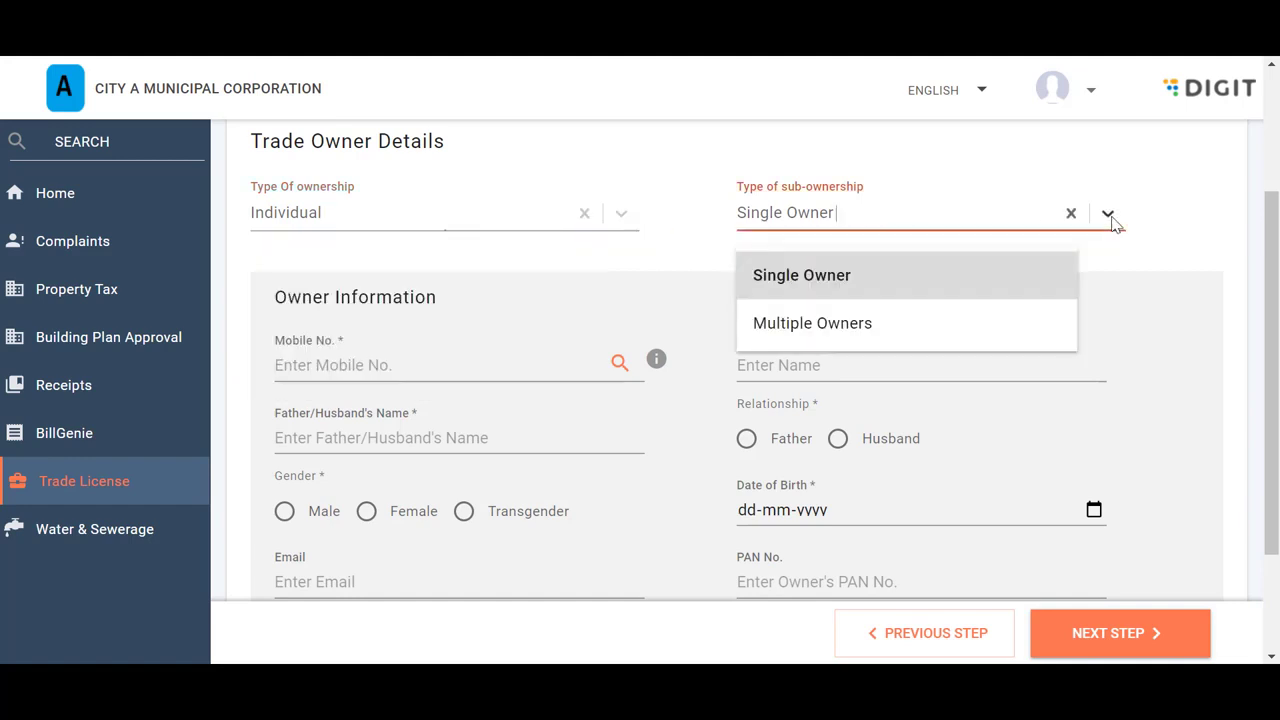
left_click(622, 216)
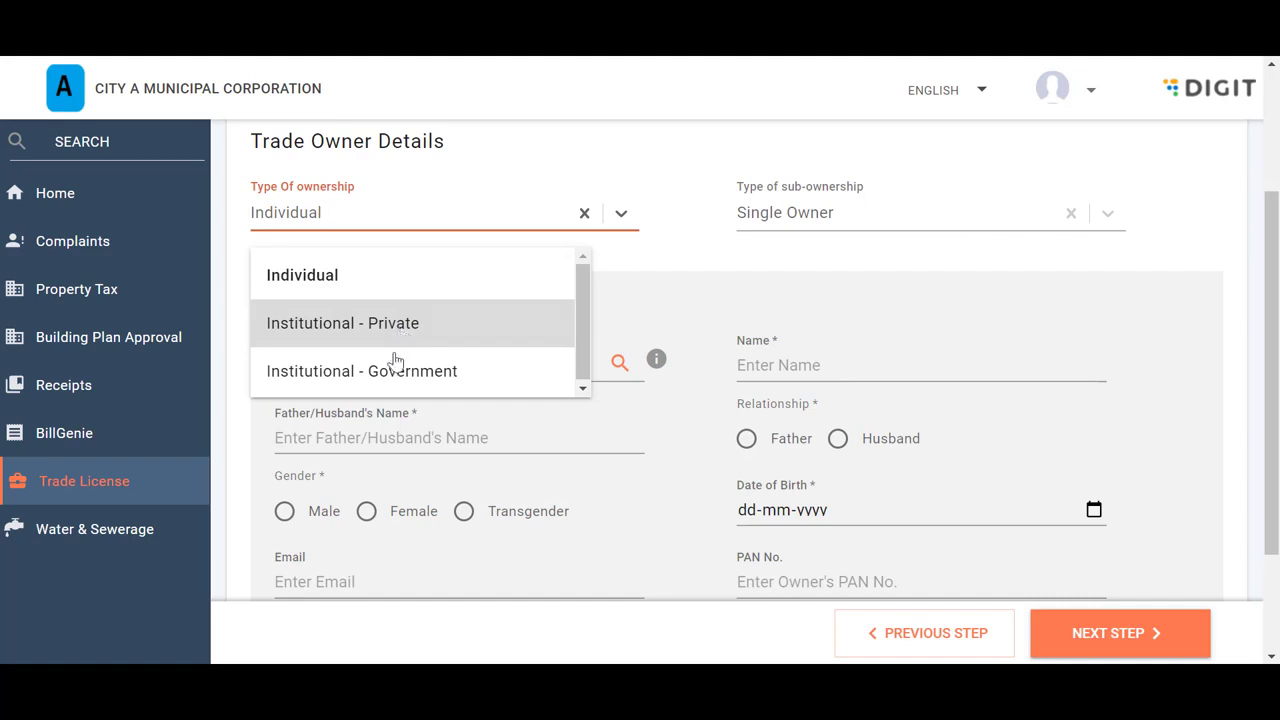
left_click(755, 265)
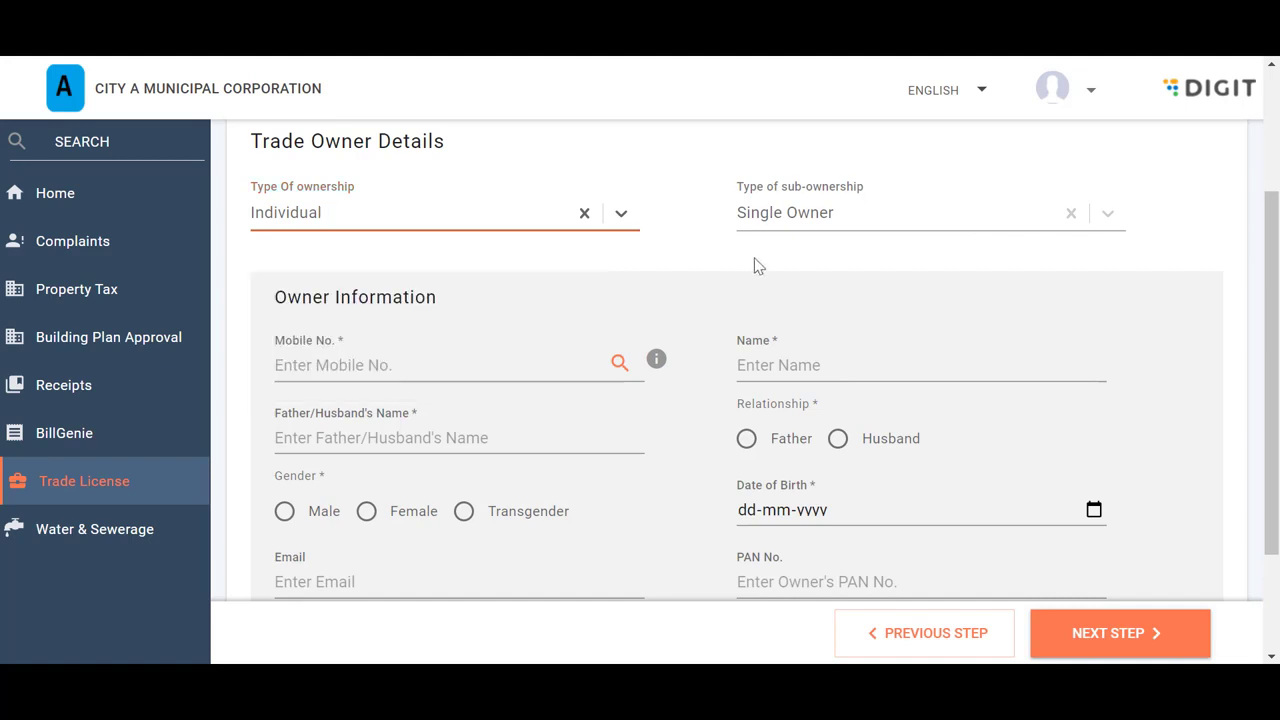
Enter the owner's mobile number, relationship Father, gender Male and birth date 10-01-1980
left_click(385, 355)
type("9090909090")
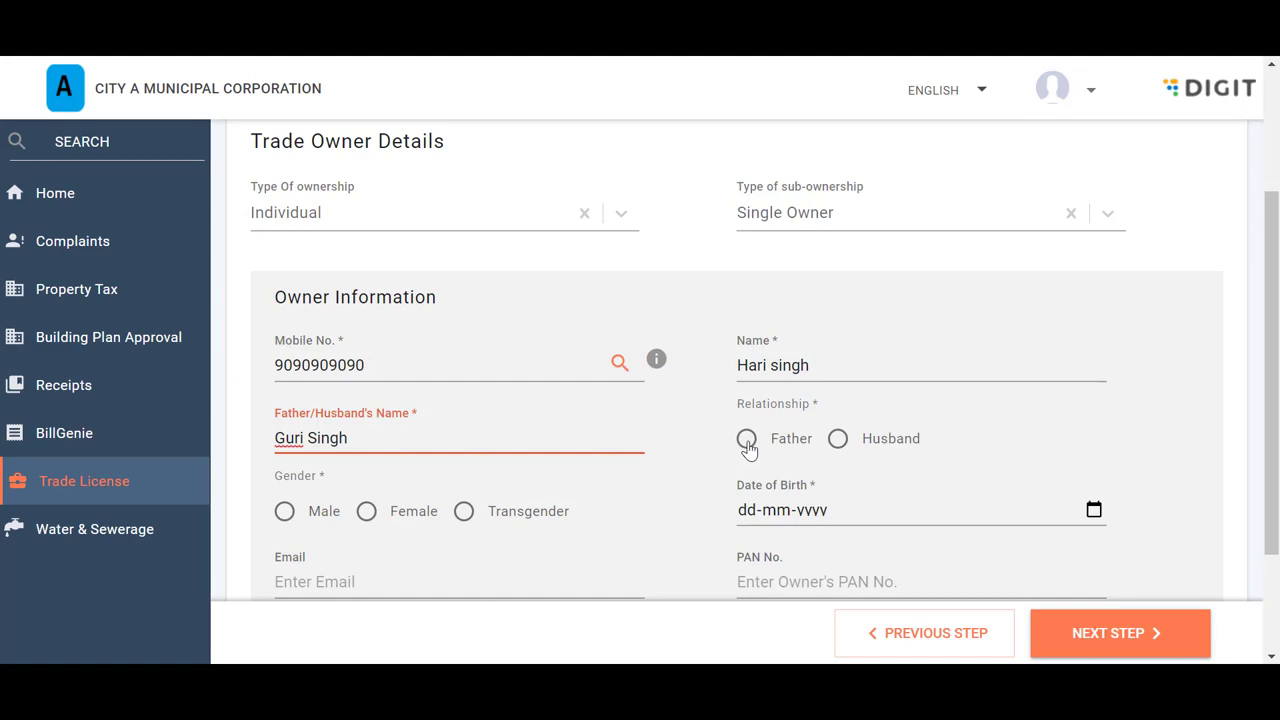
left_click(747, 442)
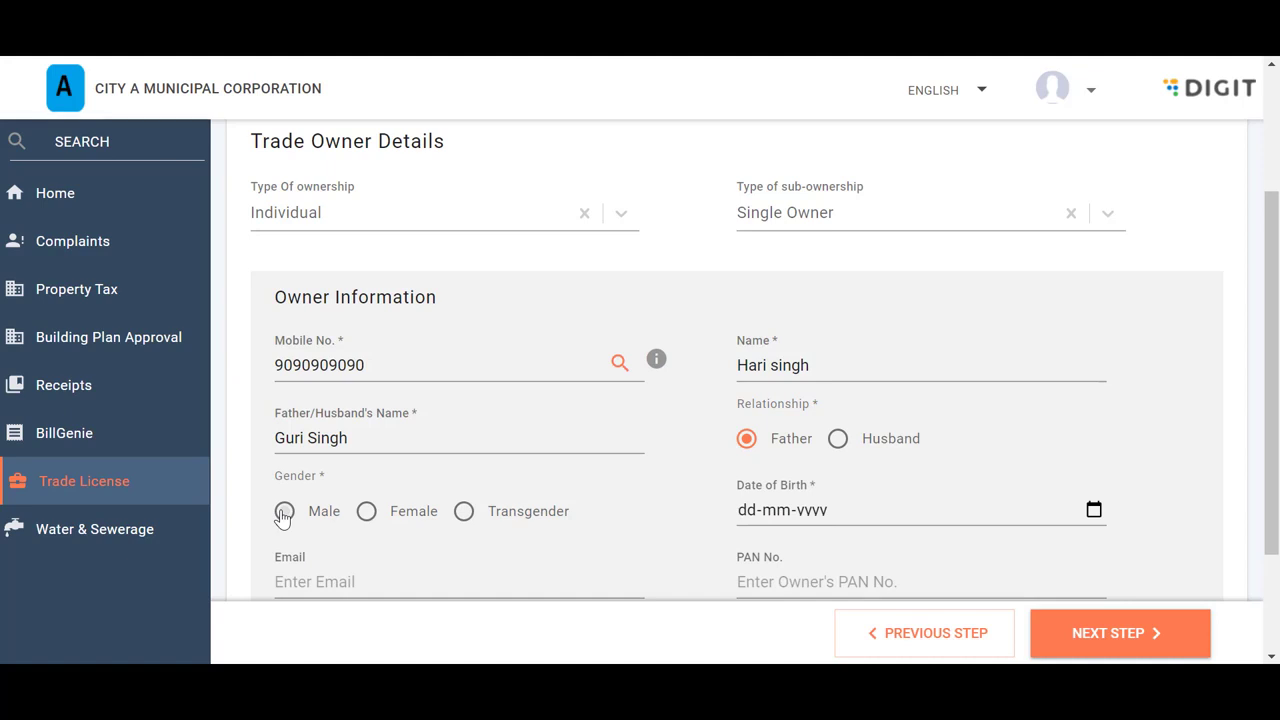
left_click(284, 513)
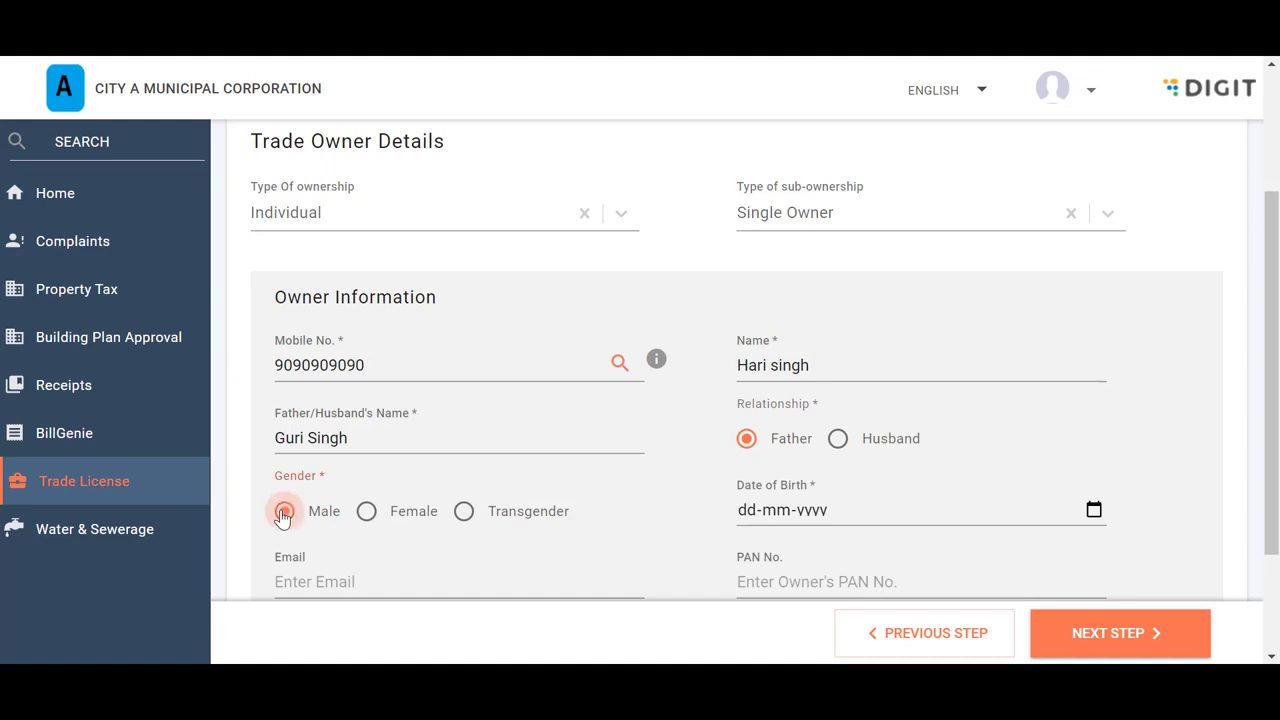
left_click(746, 524)
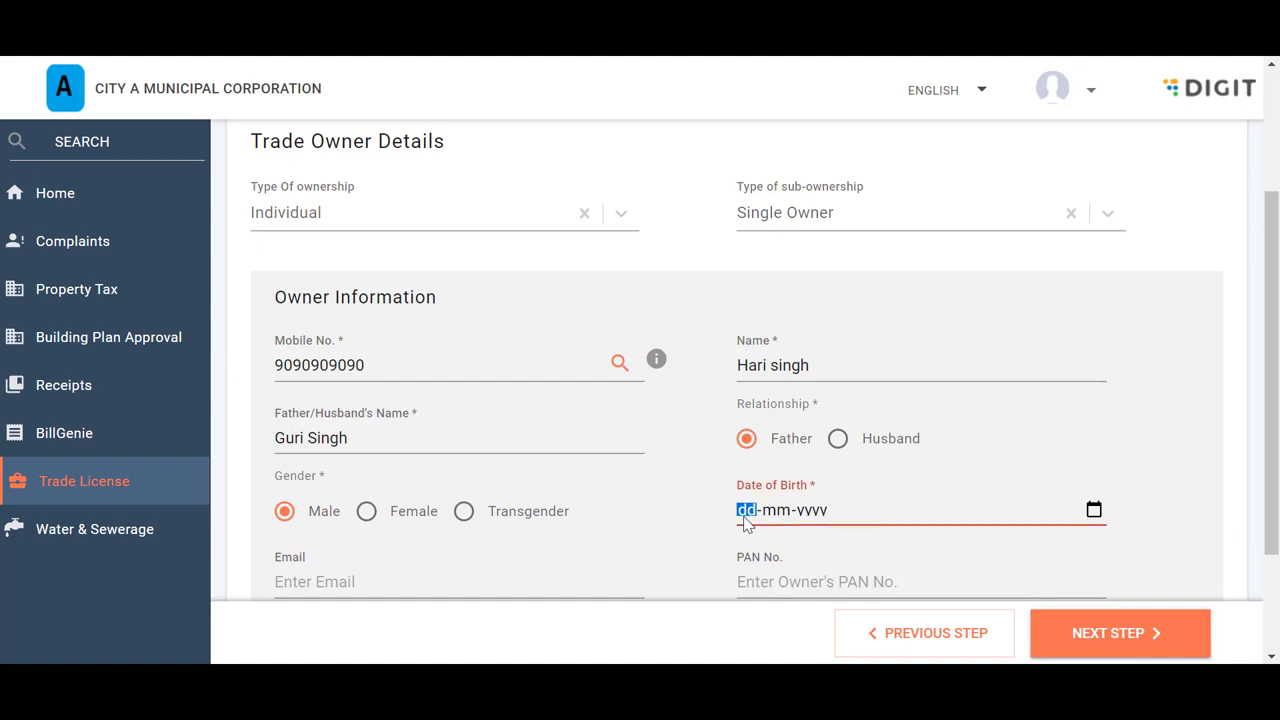
type("10-01-1980")
Enter the owner's correspondence address and set special owner category to None of the above
scroll(745, 524, "down", 2)
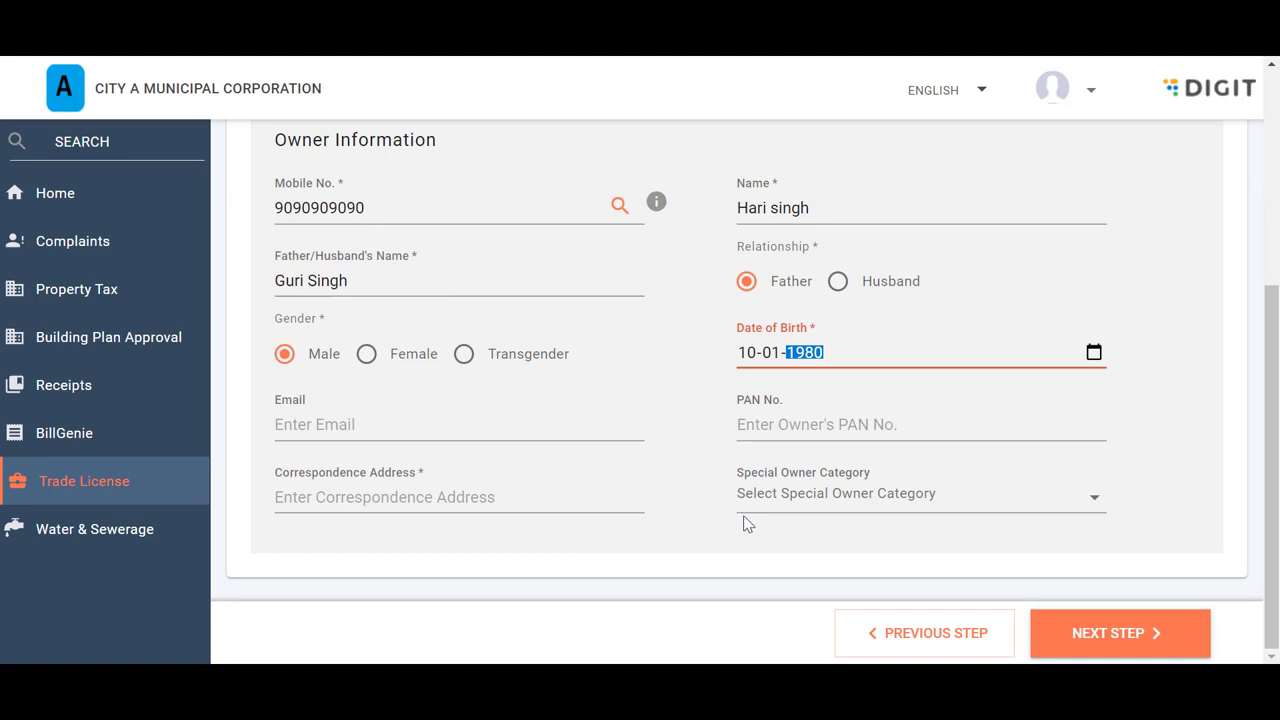
left_click(432, 489)
left_click(1093, 497)
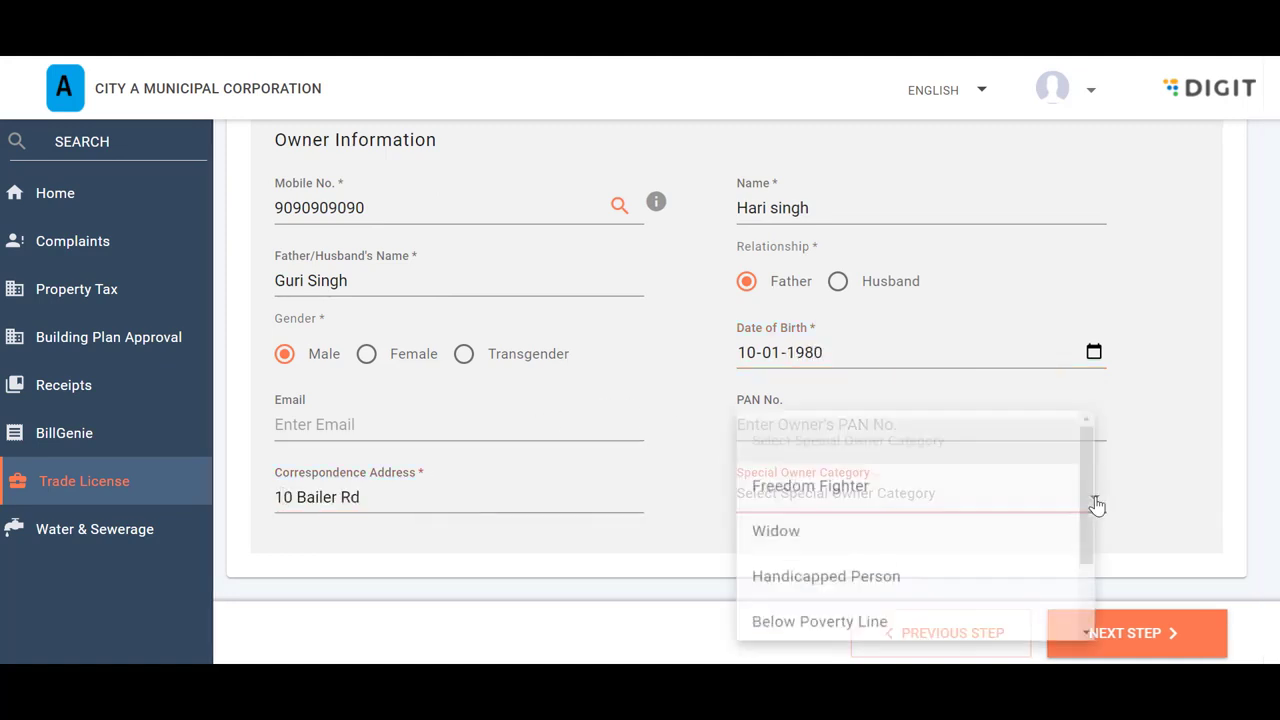
scroll(996, 513, "down", 1)
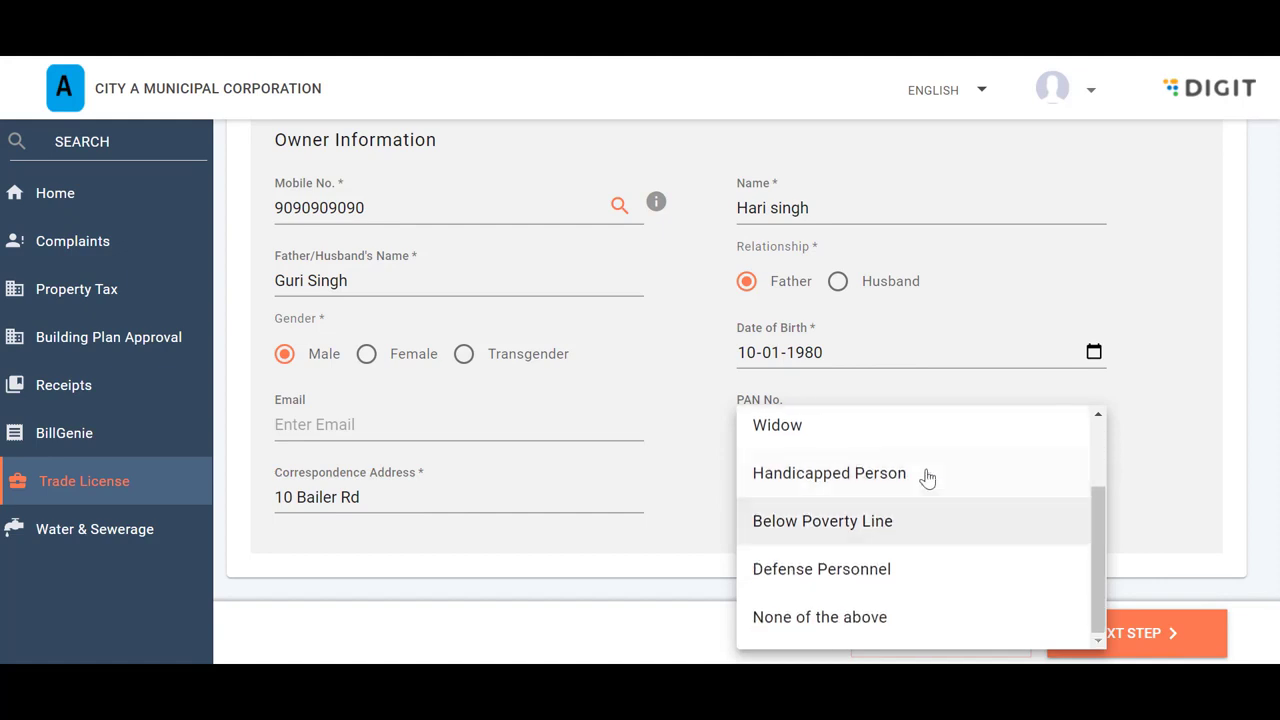
scroll(808, 472, "up", 2)
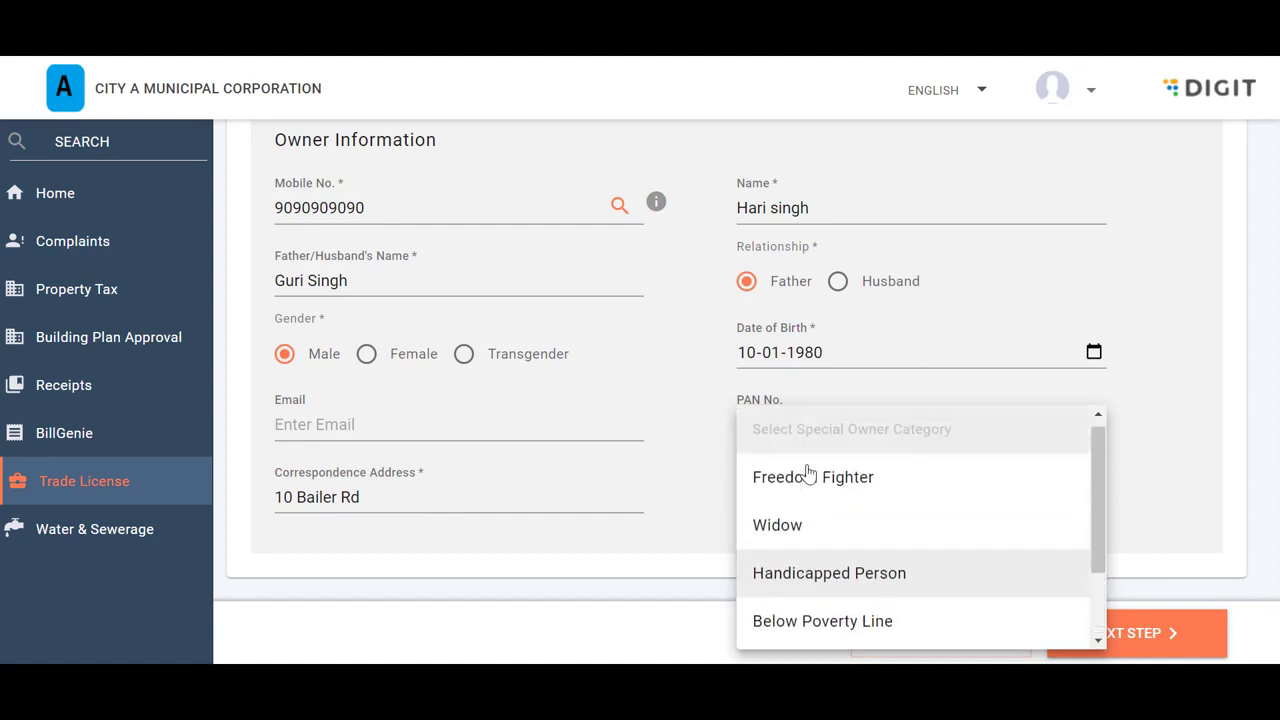
scroll(808, 472, "down", 2)
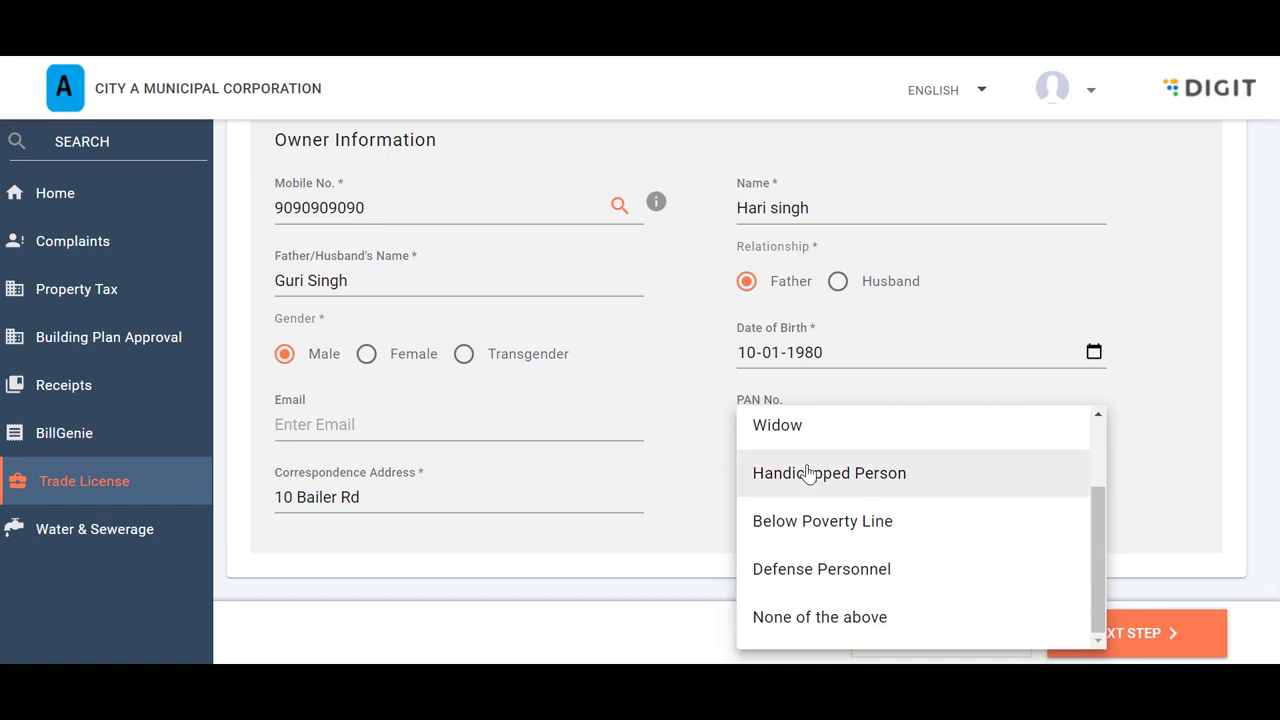
left_click(857, 620)
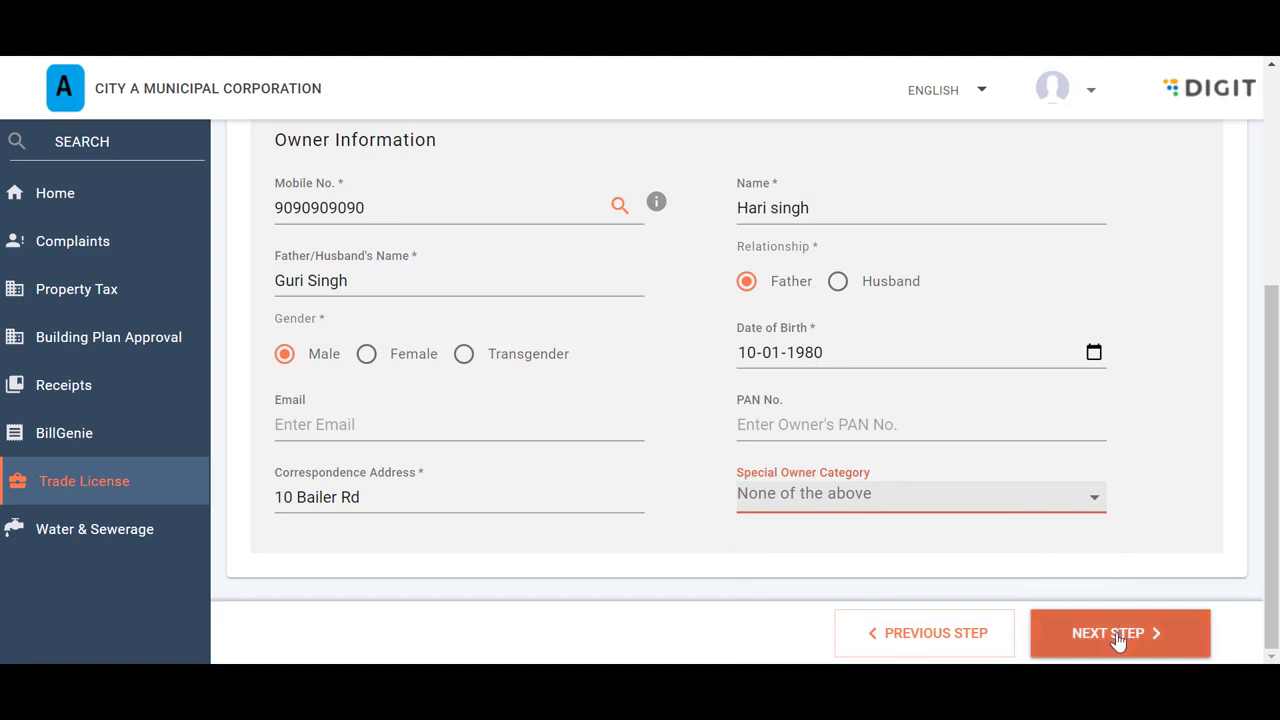
scroll(1134, 565, "up", 4)
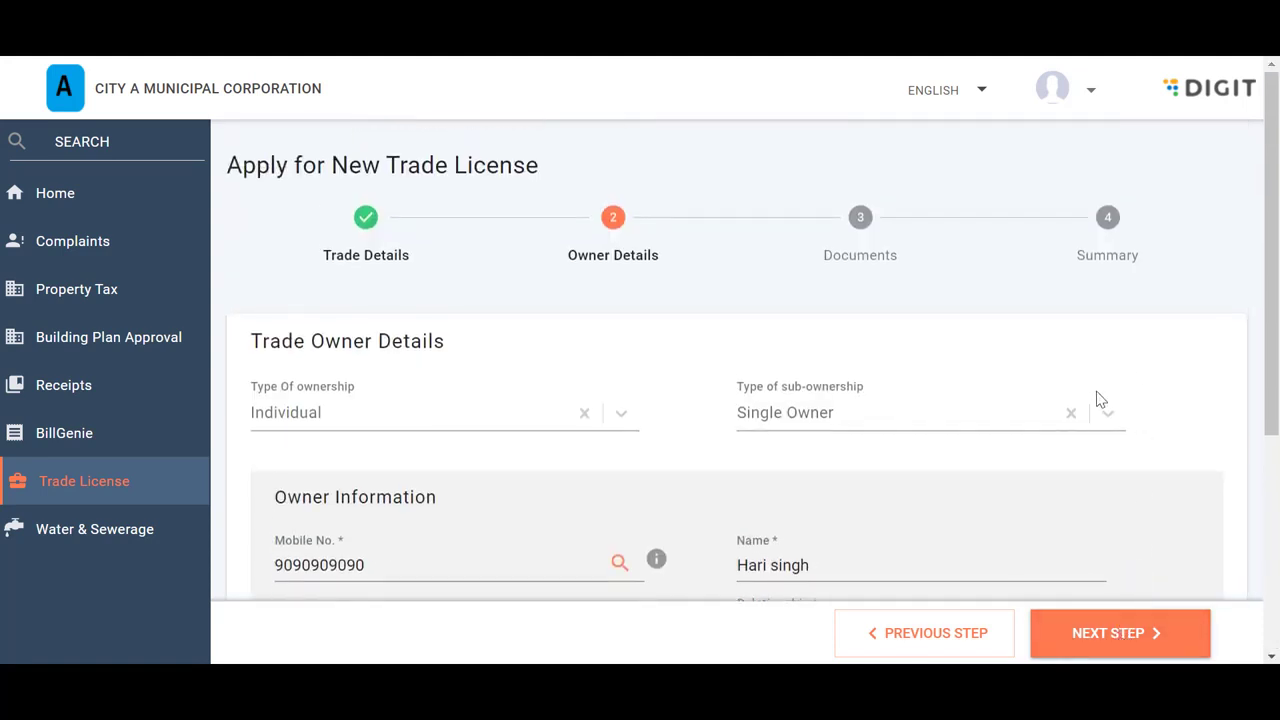
Keep sub-ownership as Single Owner and proceed to the Documents step
left_click(1098, 416)
left_click(812, 526)
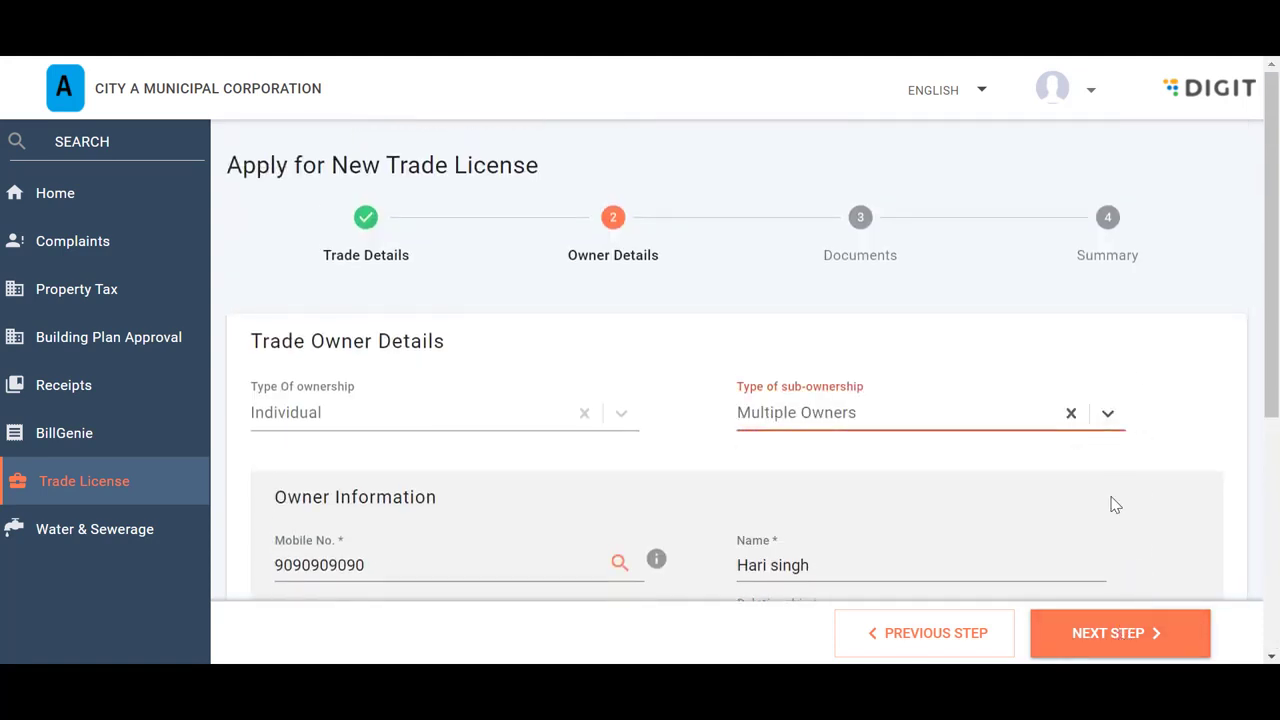
scroll(1115, 505, "down", 1)
scroll(1115, 505, "down", 4)
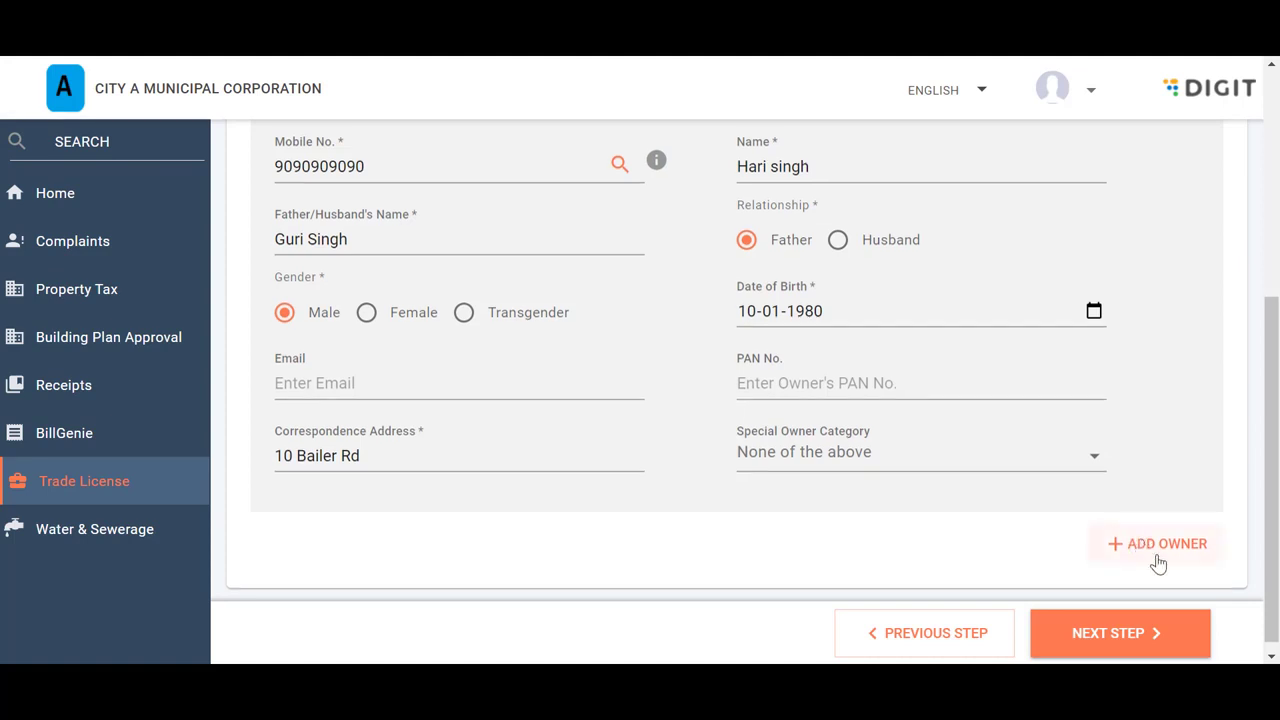
scroll(1157, 563, "up", 3)
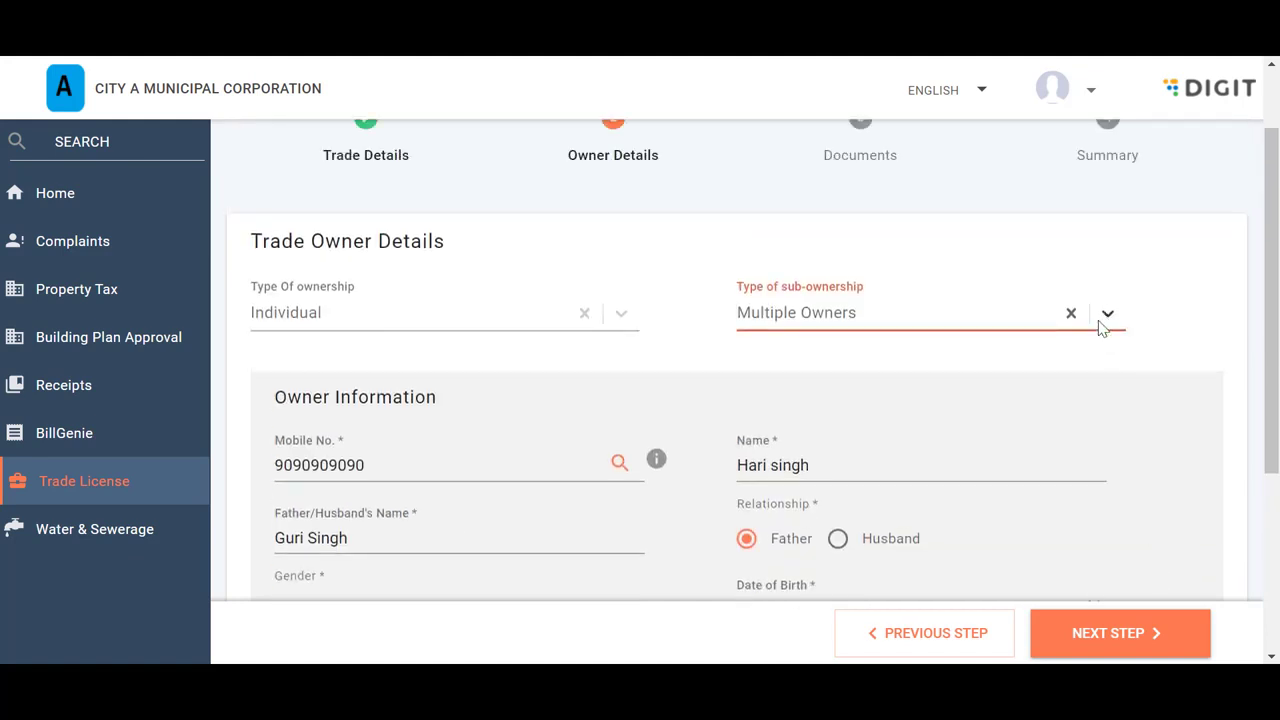
left_click(1106, 316)
left_click(847, 388)
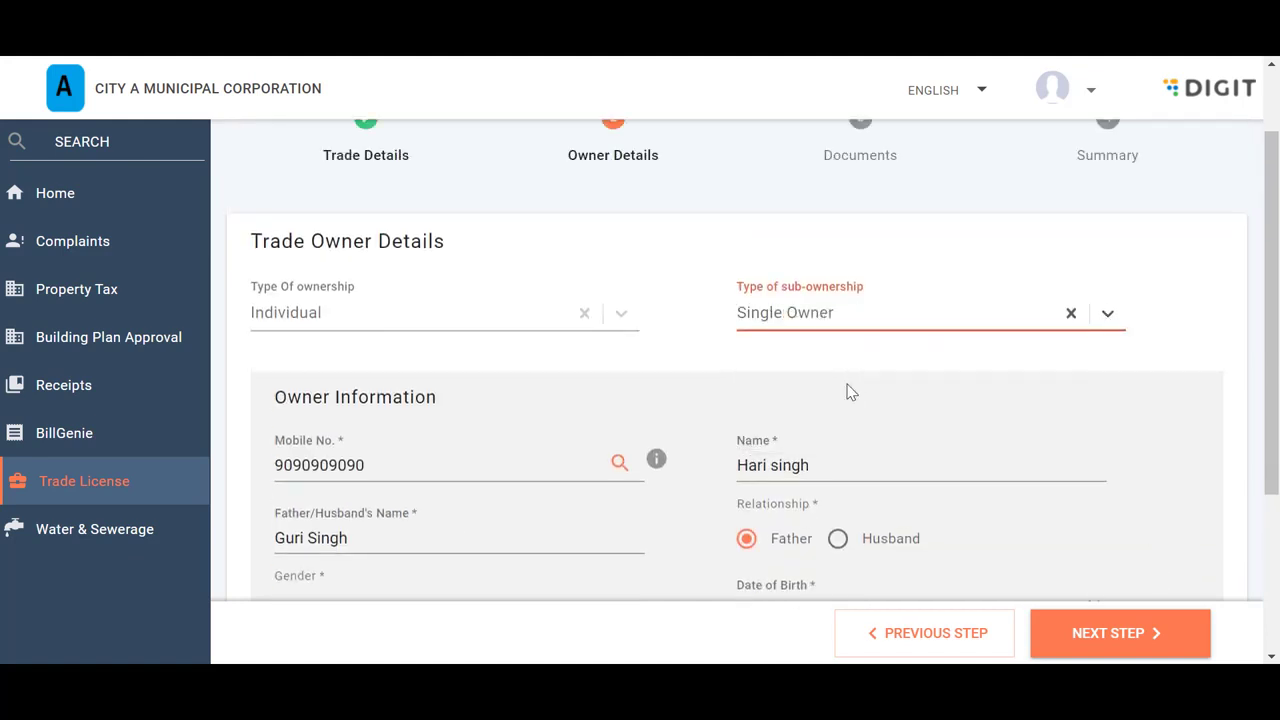
left_click(1107, 643)
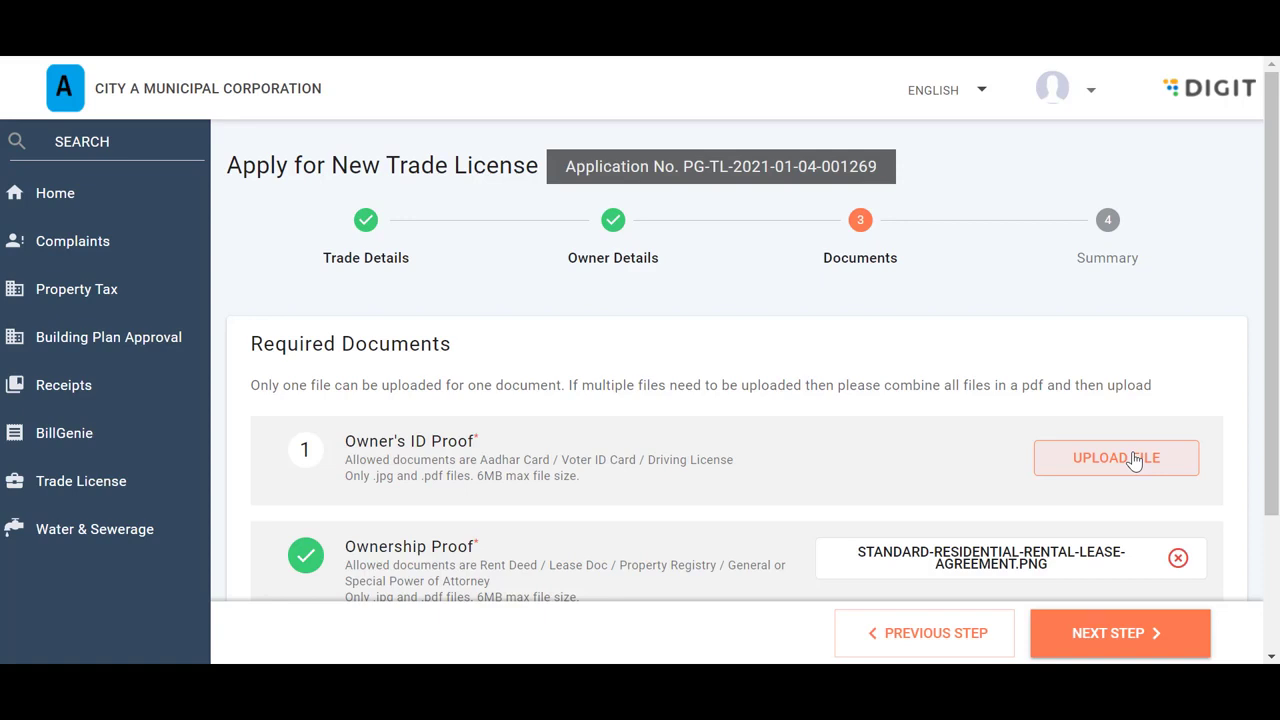
Attach DRIVING-LICENCE-1560904859.JPG as the owner's ID proof and continue to the summary
scroll(1134, 460, "down", 2)
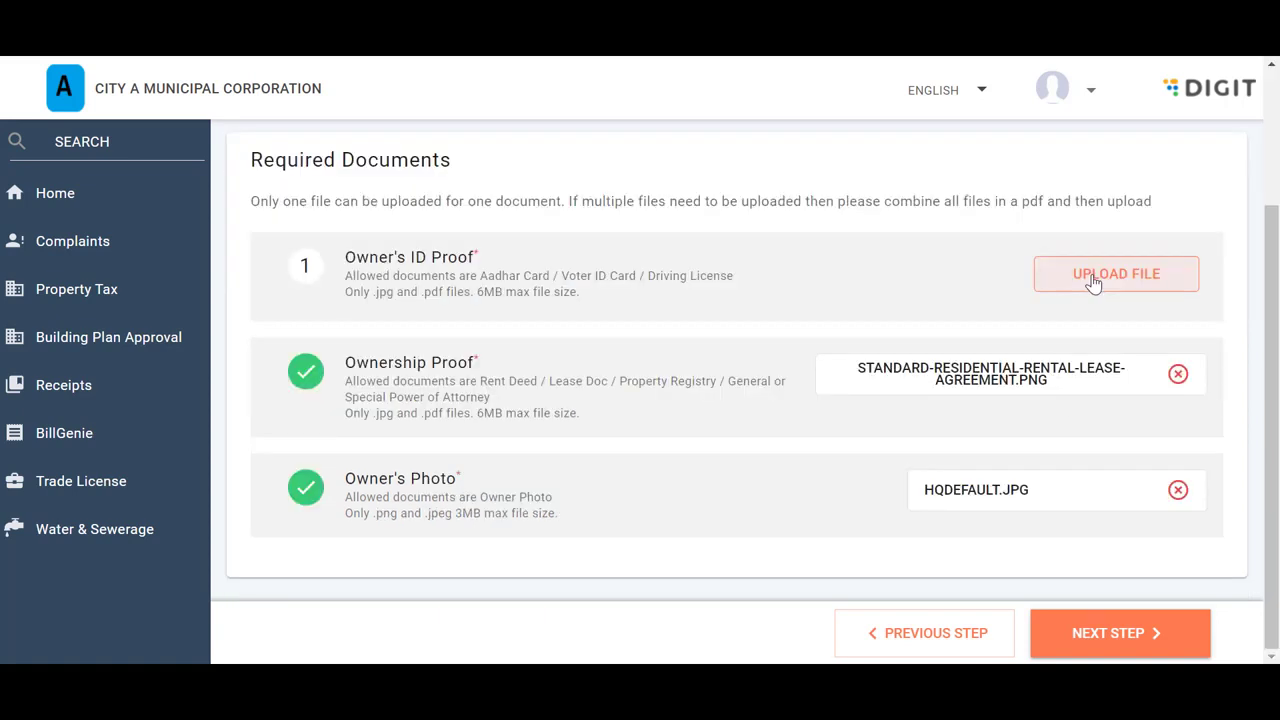
left_click(1094, 280)
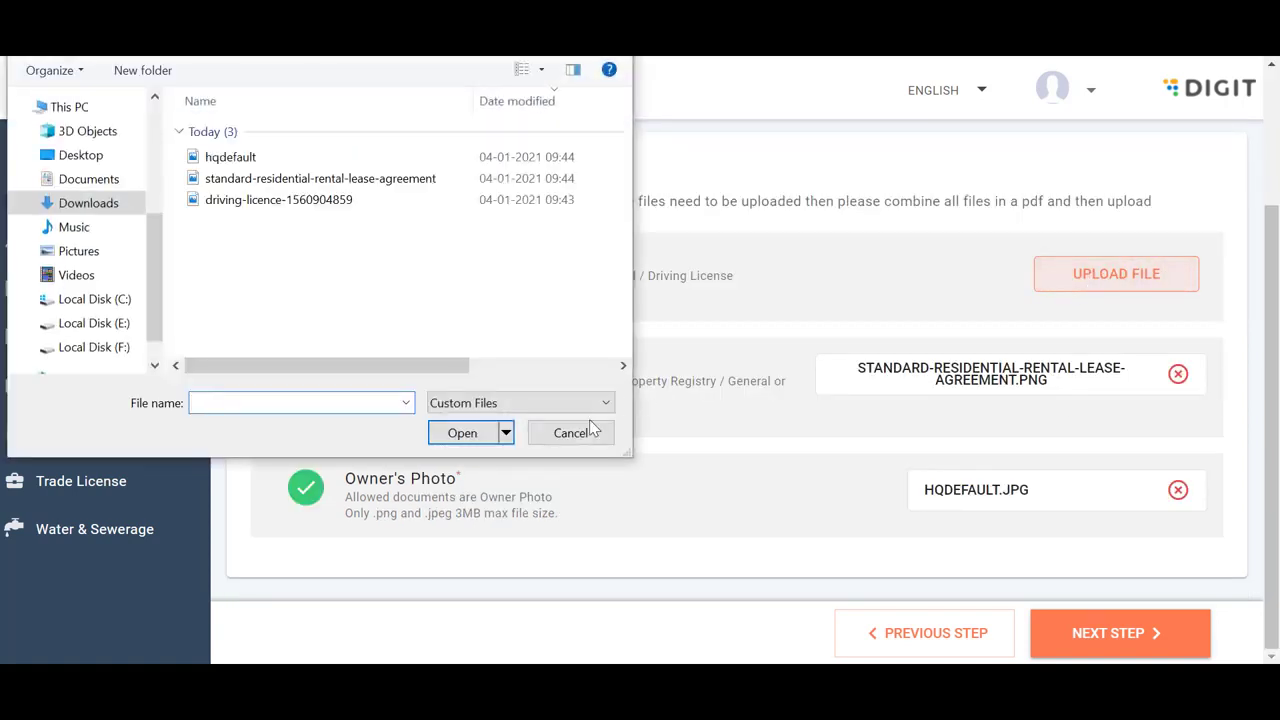
left_click(465, 433)
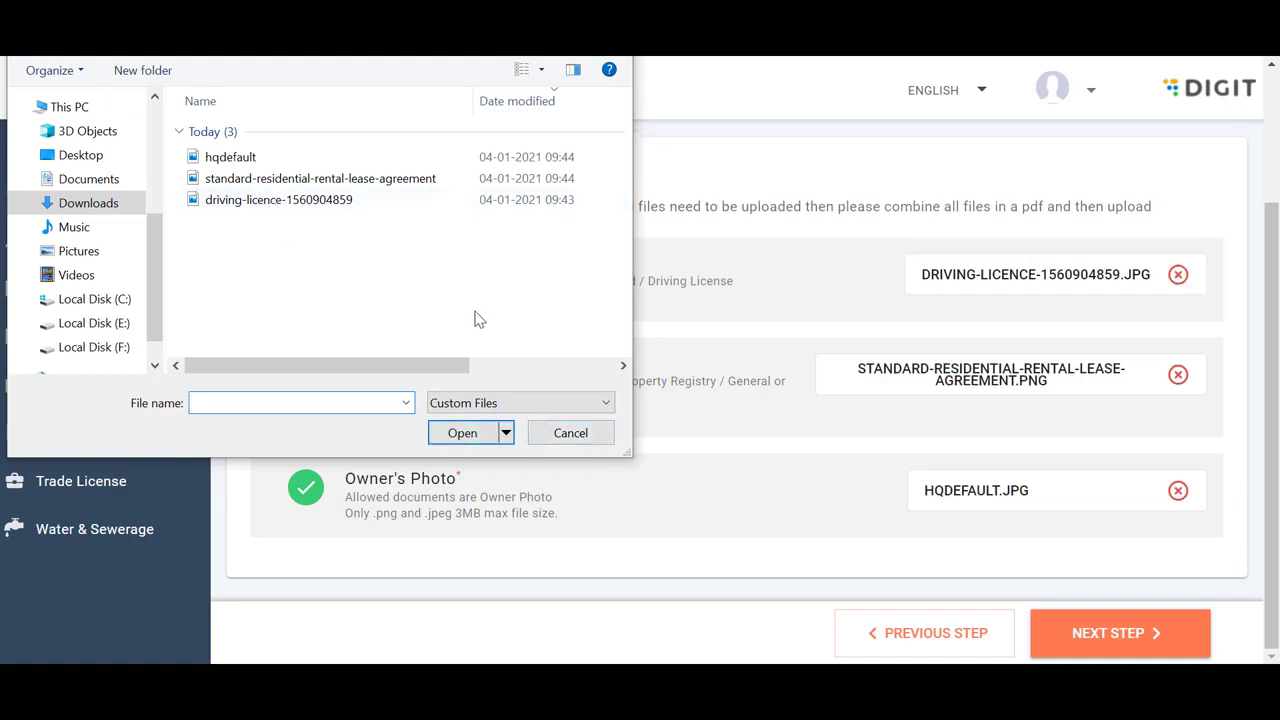
left_click(571, 433)
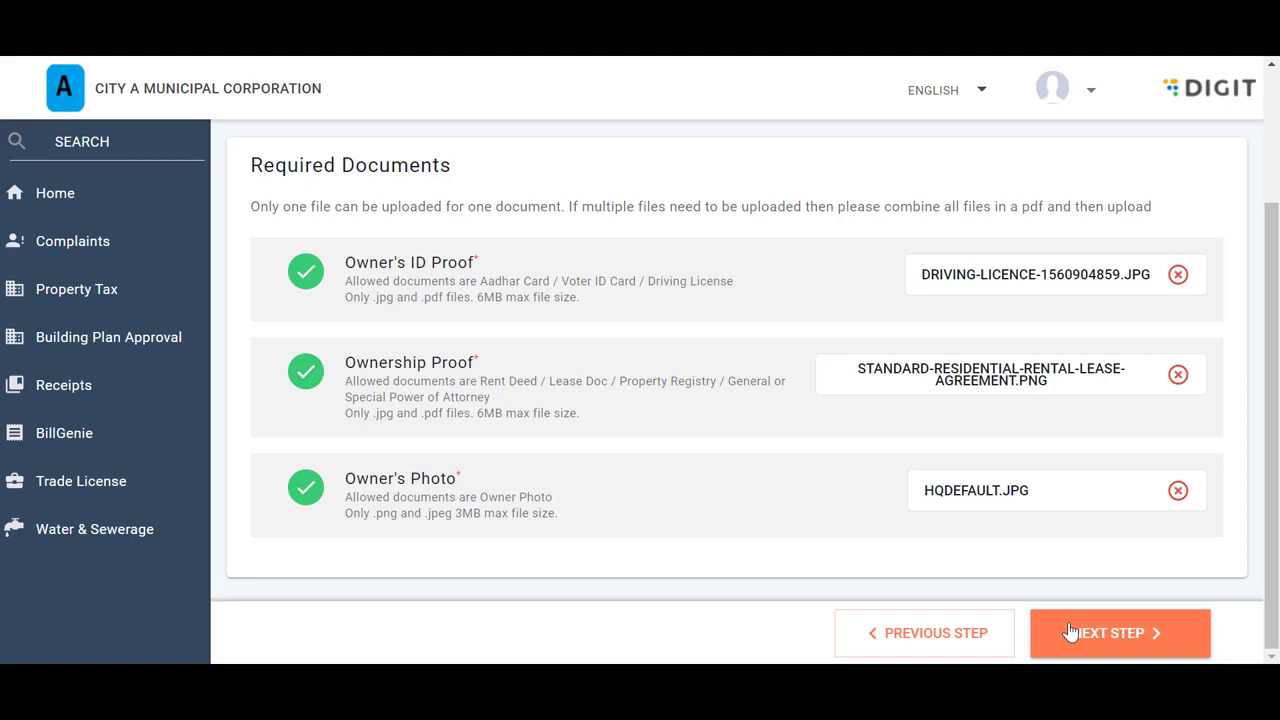
left_click(1105, 640)
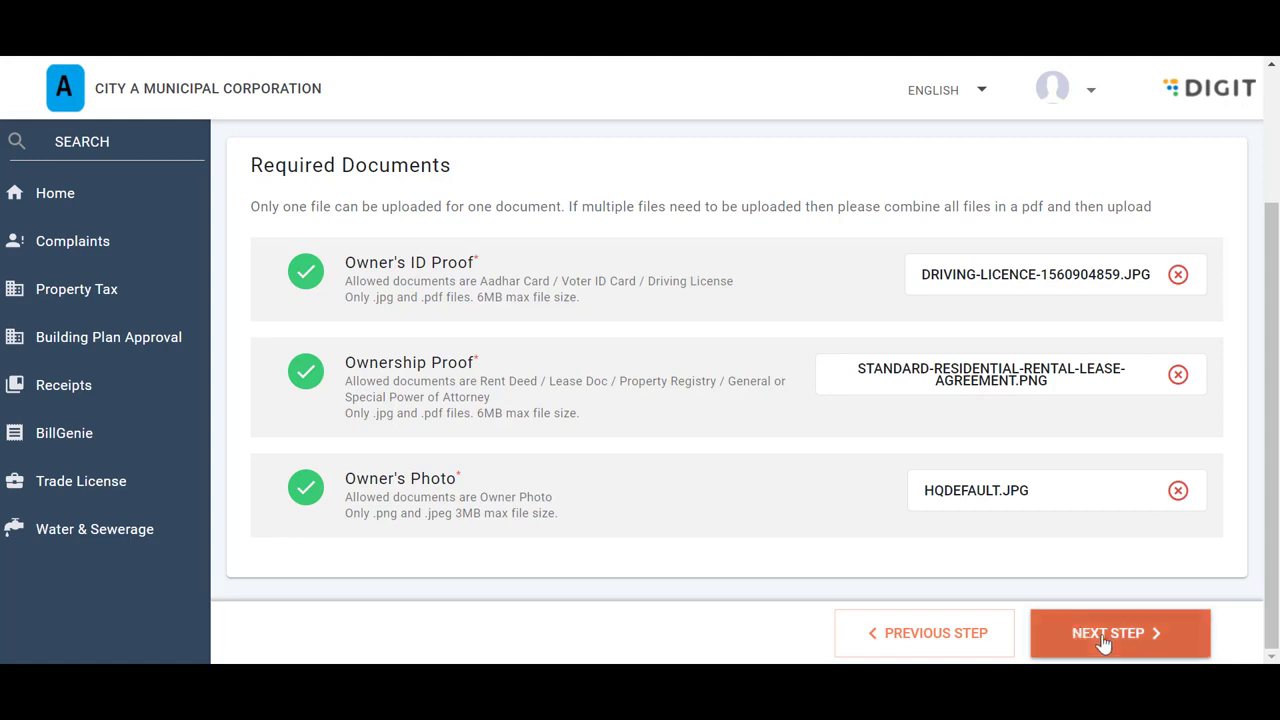
left_click(1104, 640)
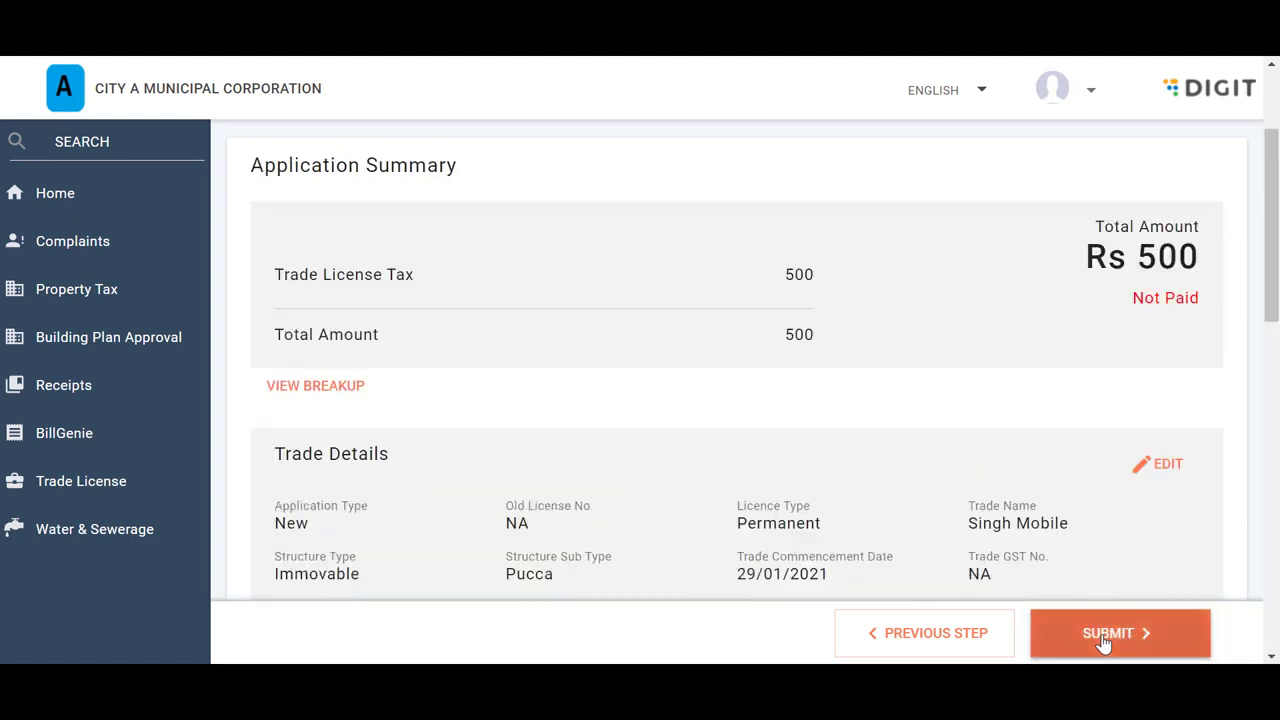
scroll(748, 388, "up", 2)
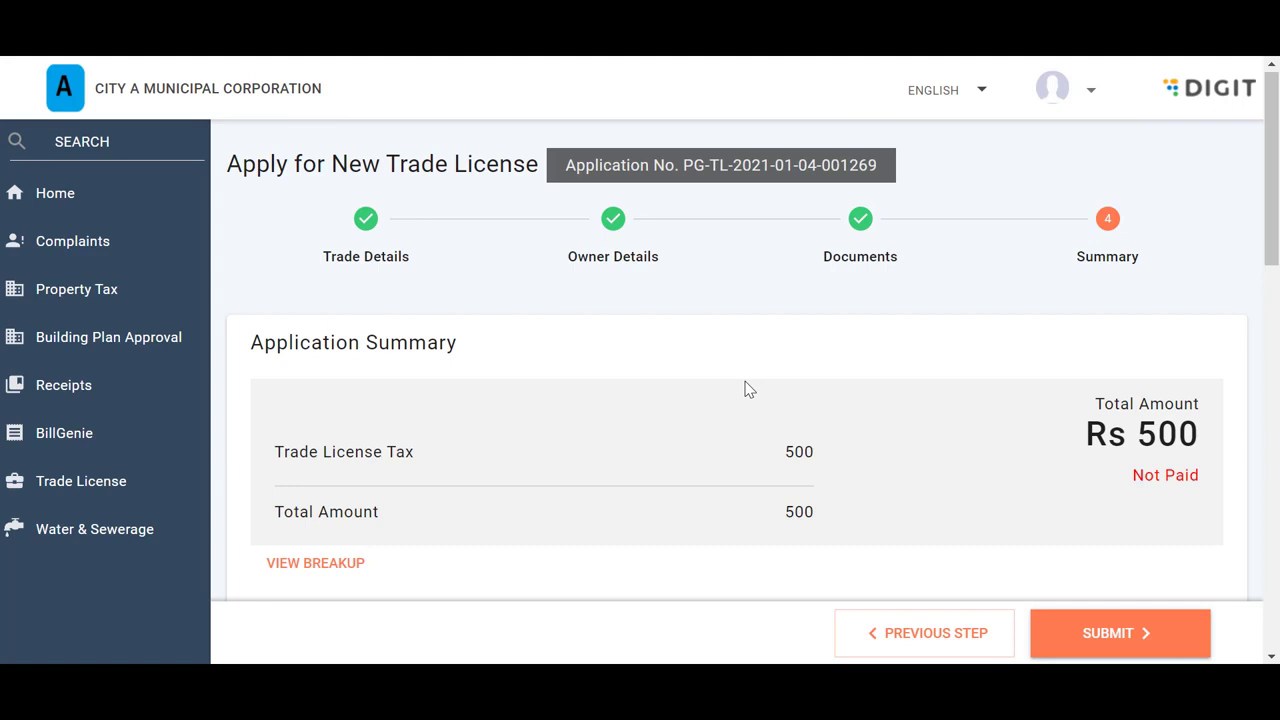
scroll(748, 388, "down", 4)
scroll(746, 380, "up", 1)
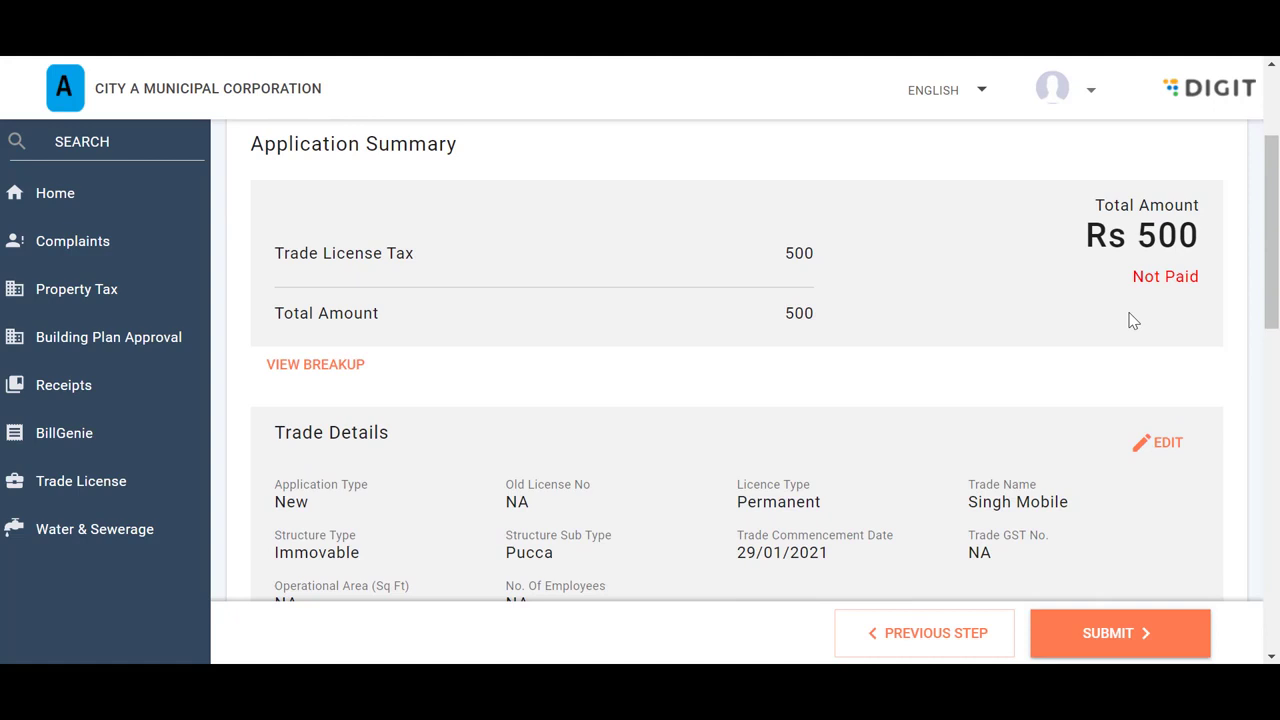
left_click(308, 374)
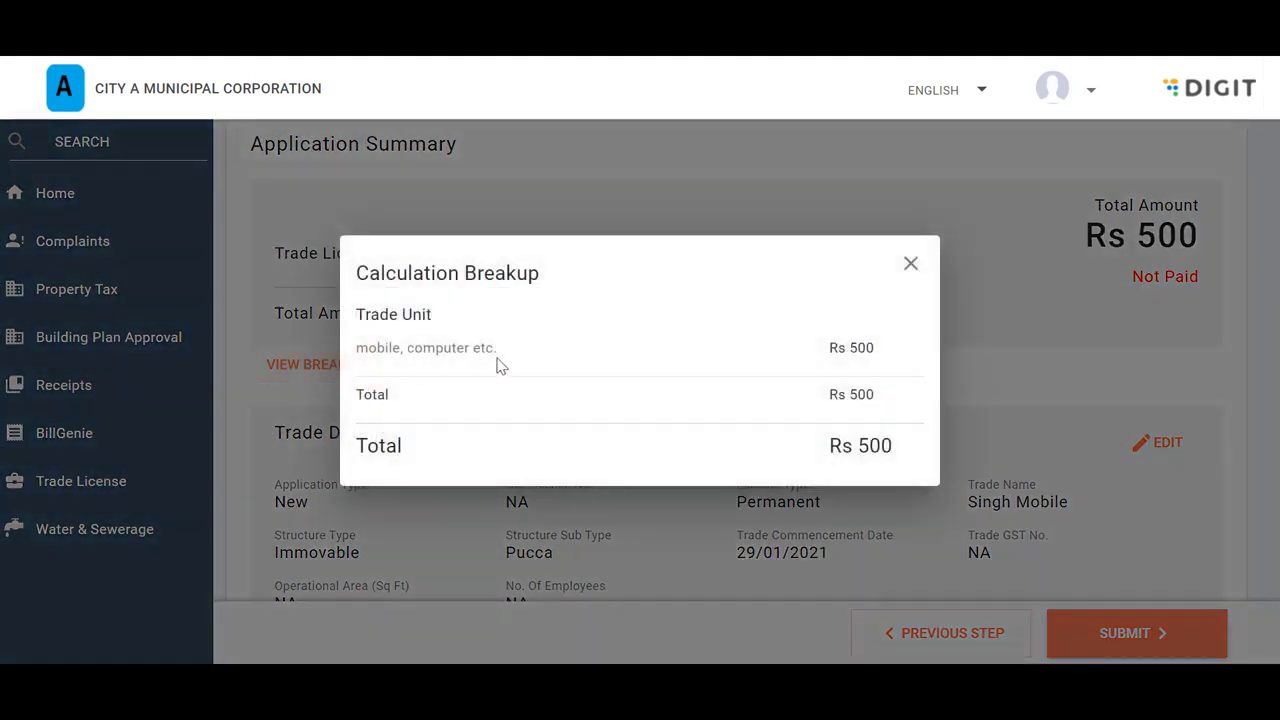
left_click(911, 265)
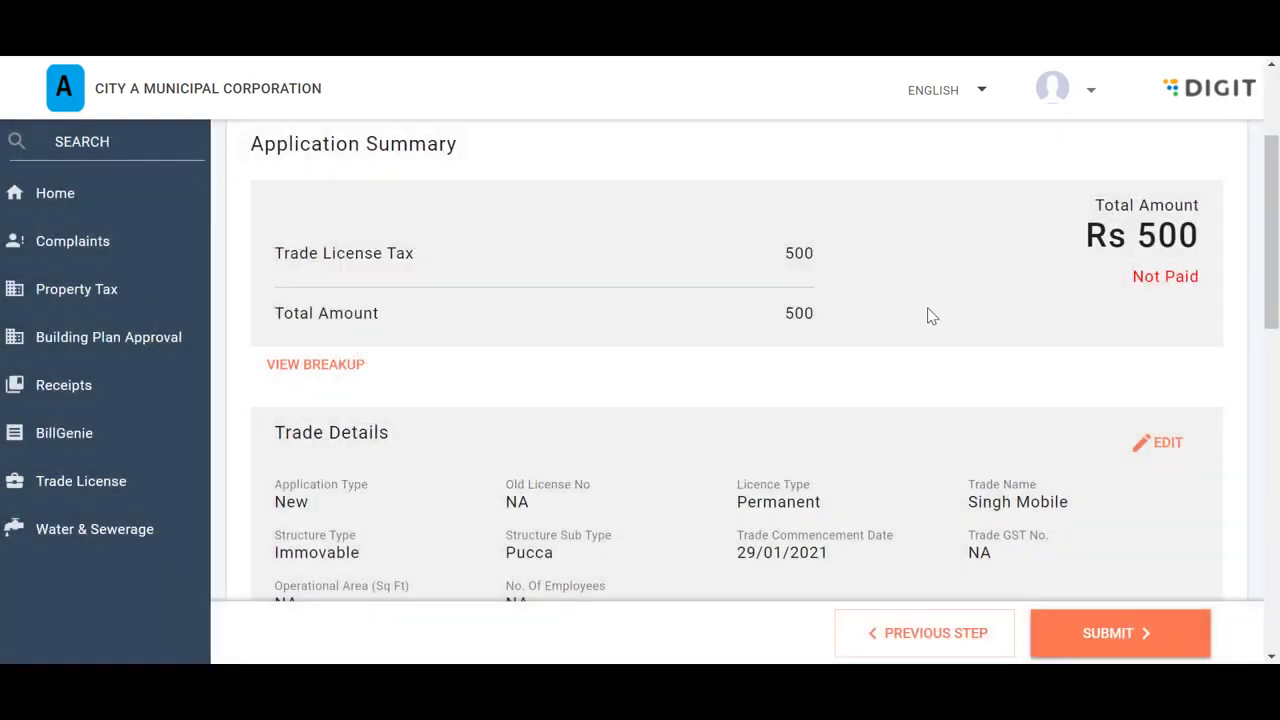
scroll(928, 316, "down", 4)
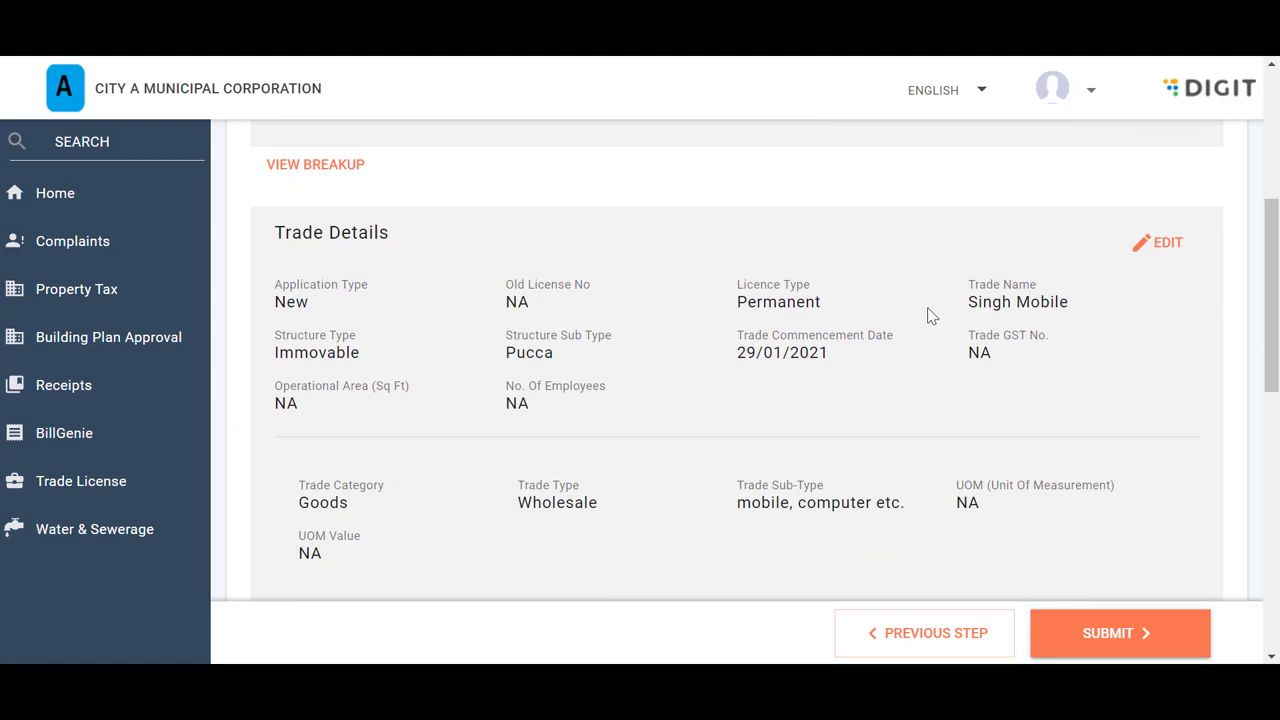
scroll(928, 316, "down", 3)
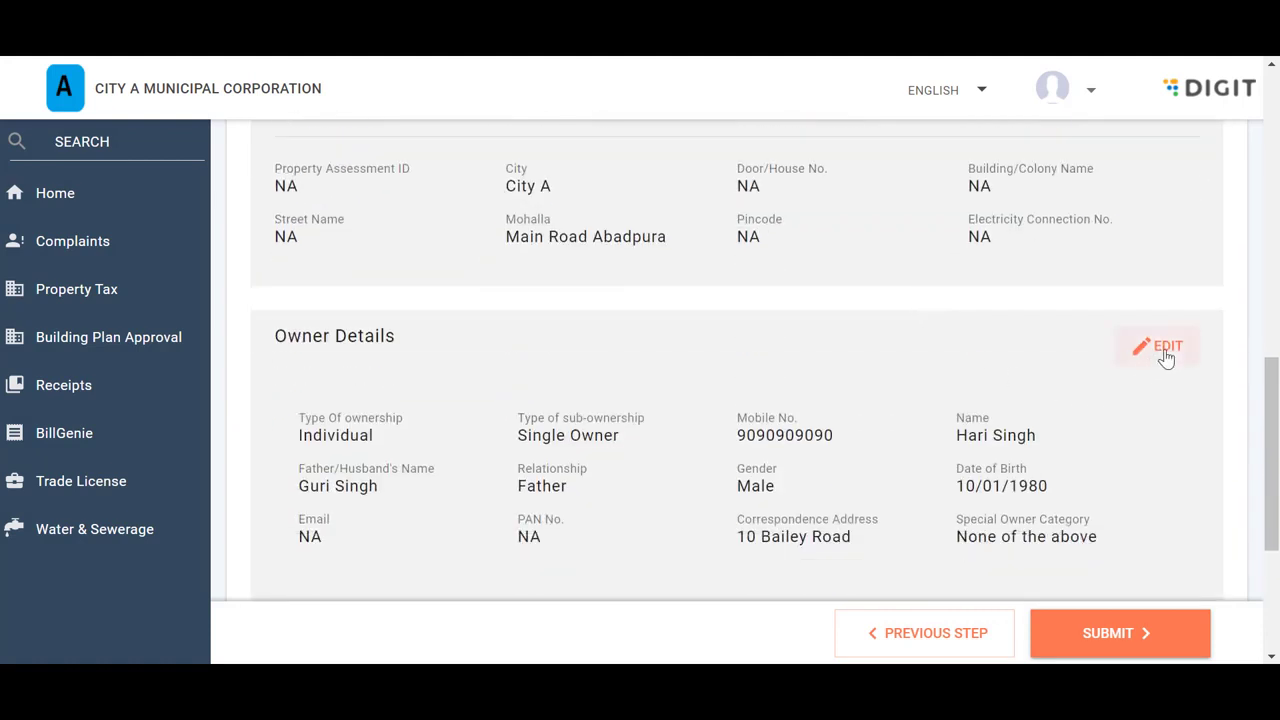
scroll(1096, 472, "down", 3)
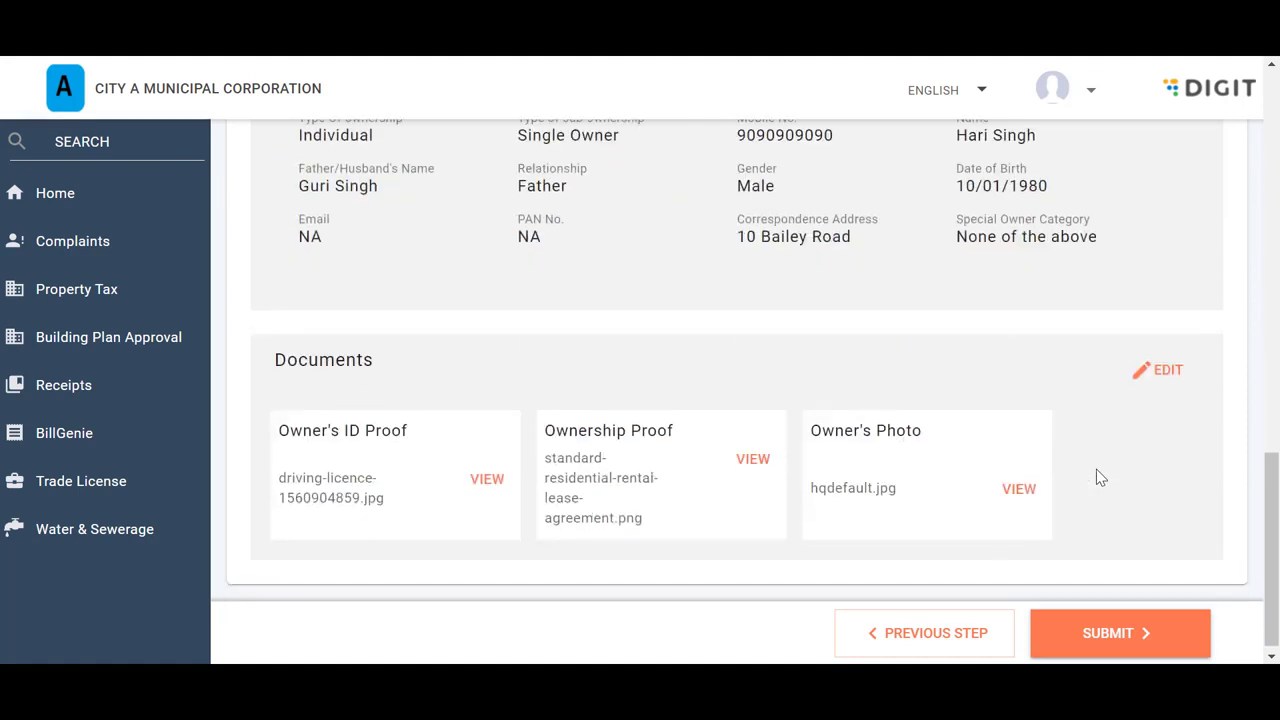
Submit the application, highlight the assigned application number, and review the Download and Print options
left_click(1095, 645)
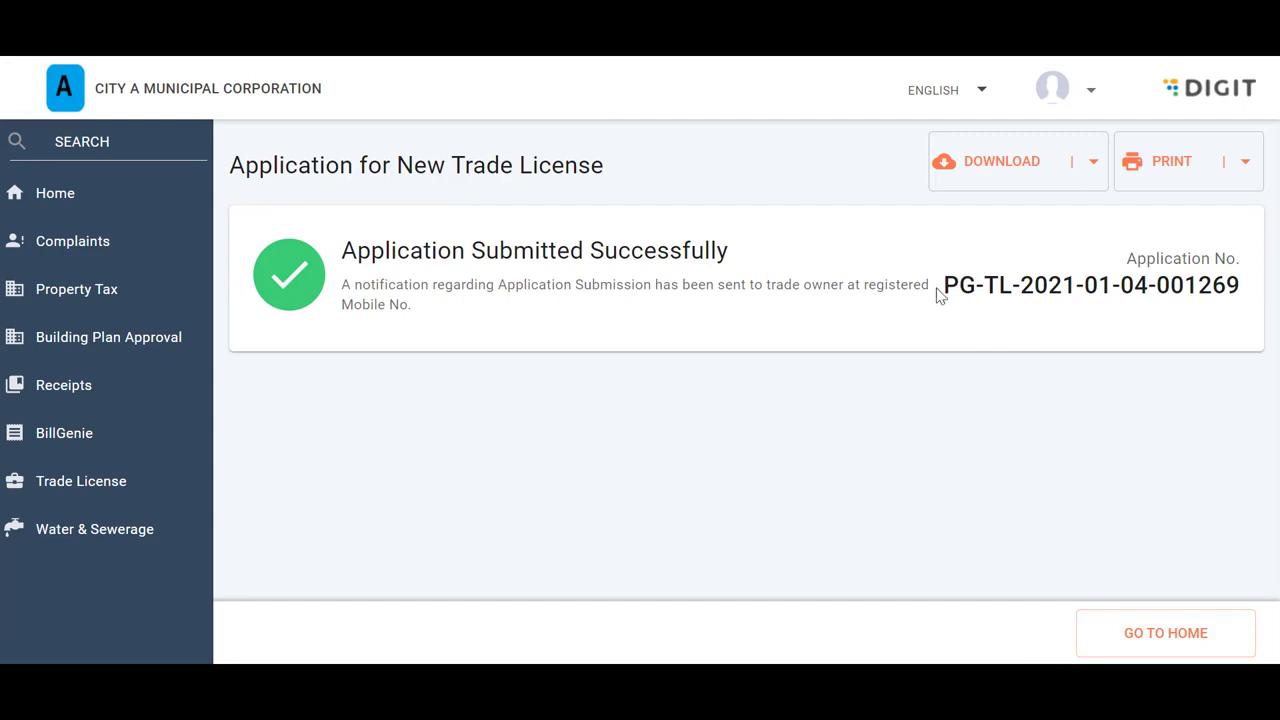
left_click_drag(940, 297, 1214, 303)
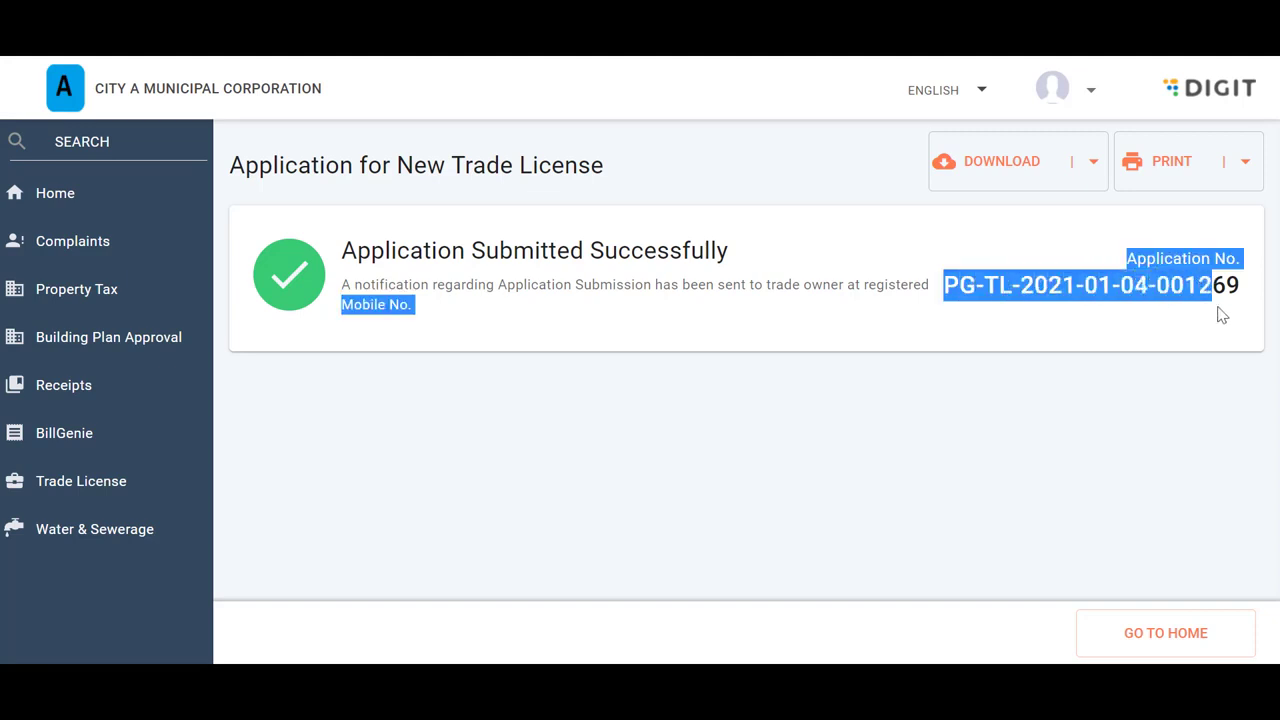
left_click(1093, 161)
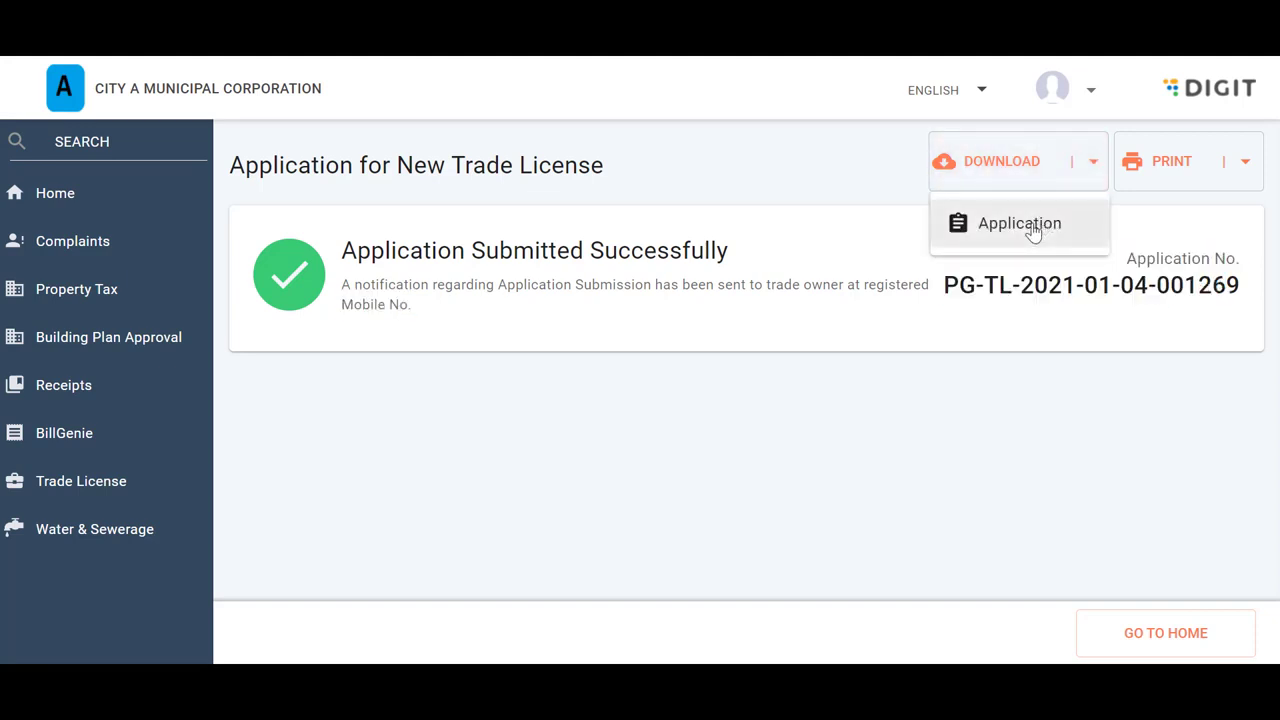
left_click(1246, 162)
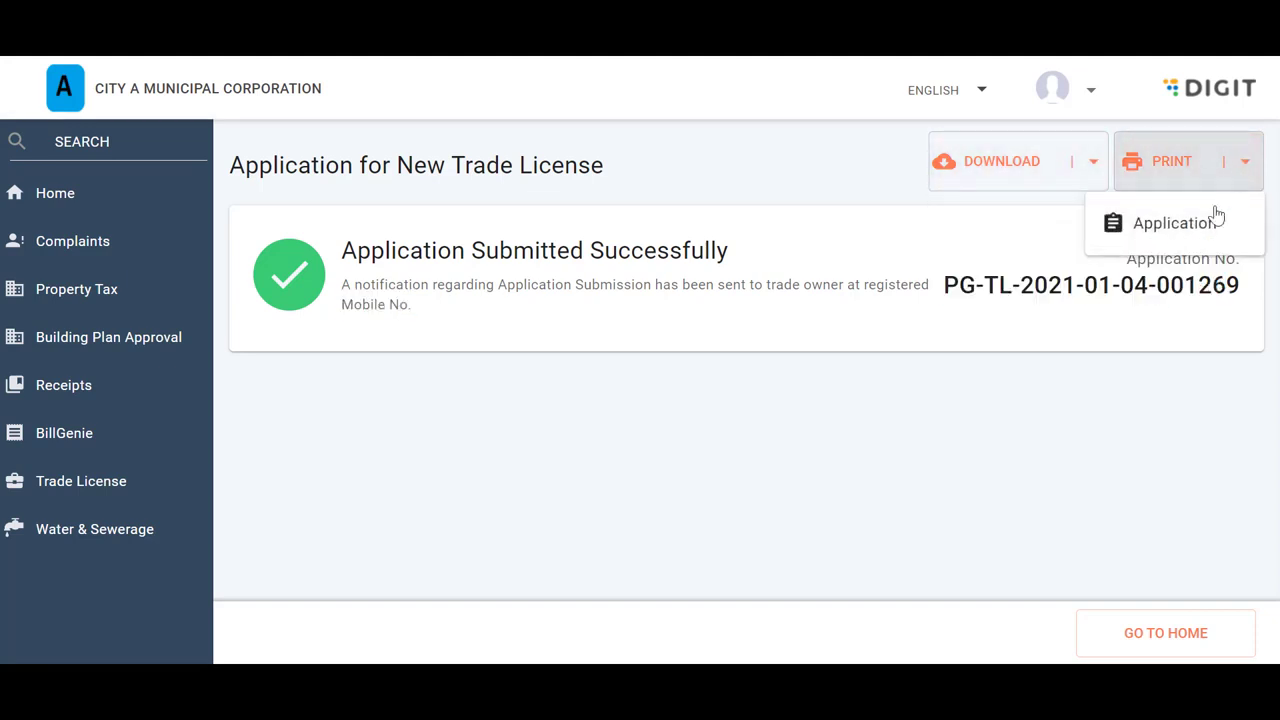
left_click(1204, 233)
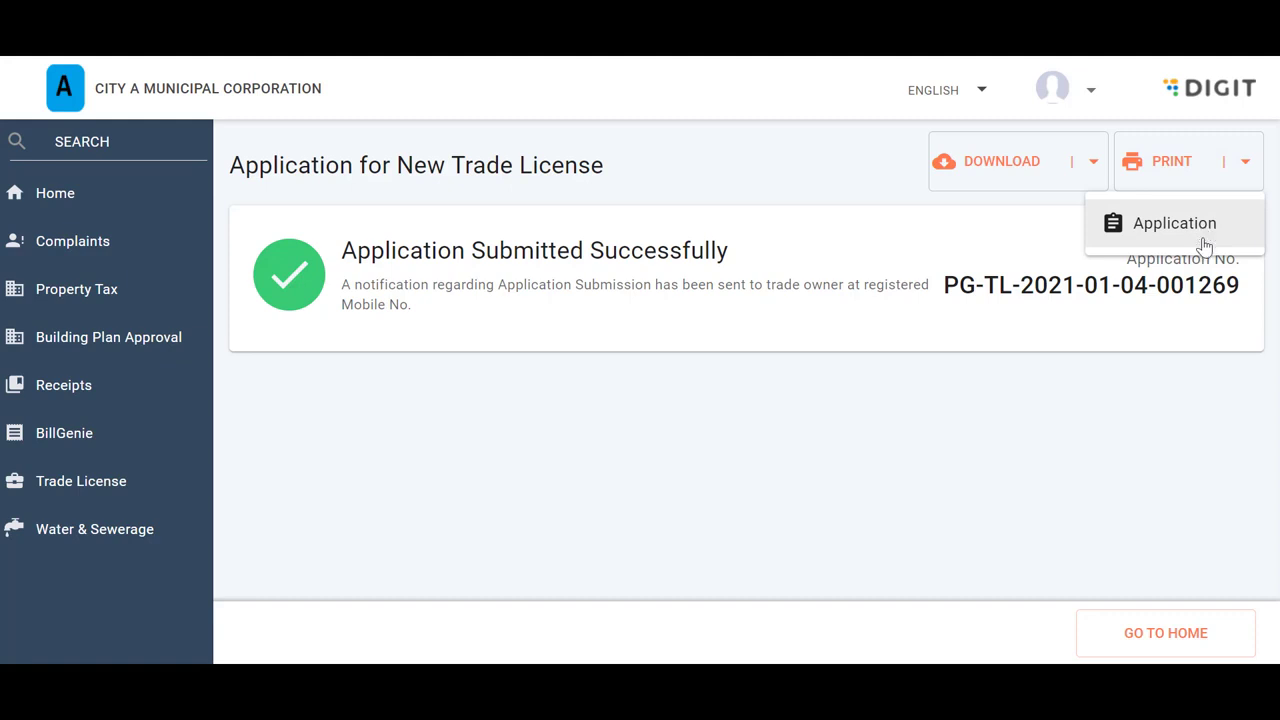